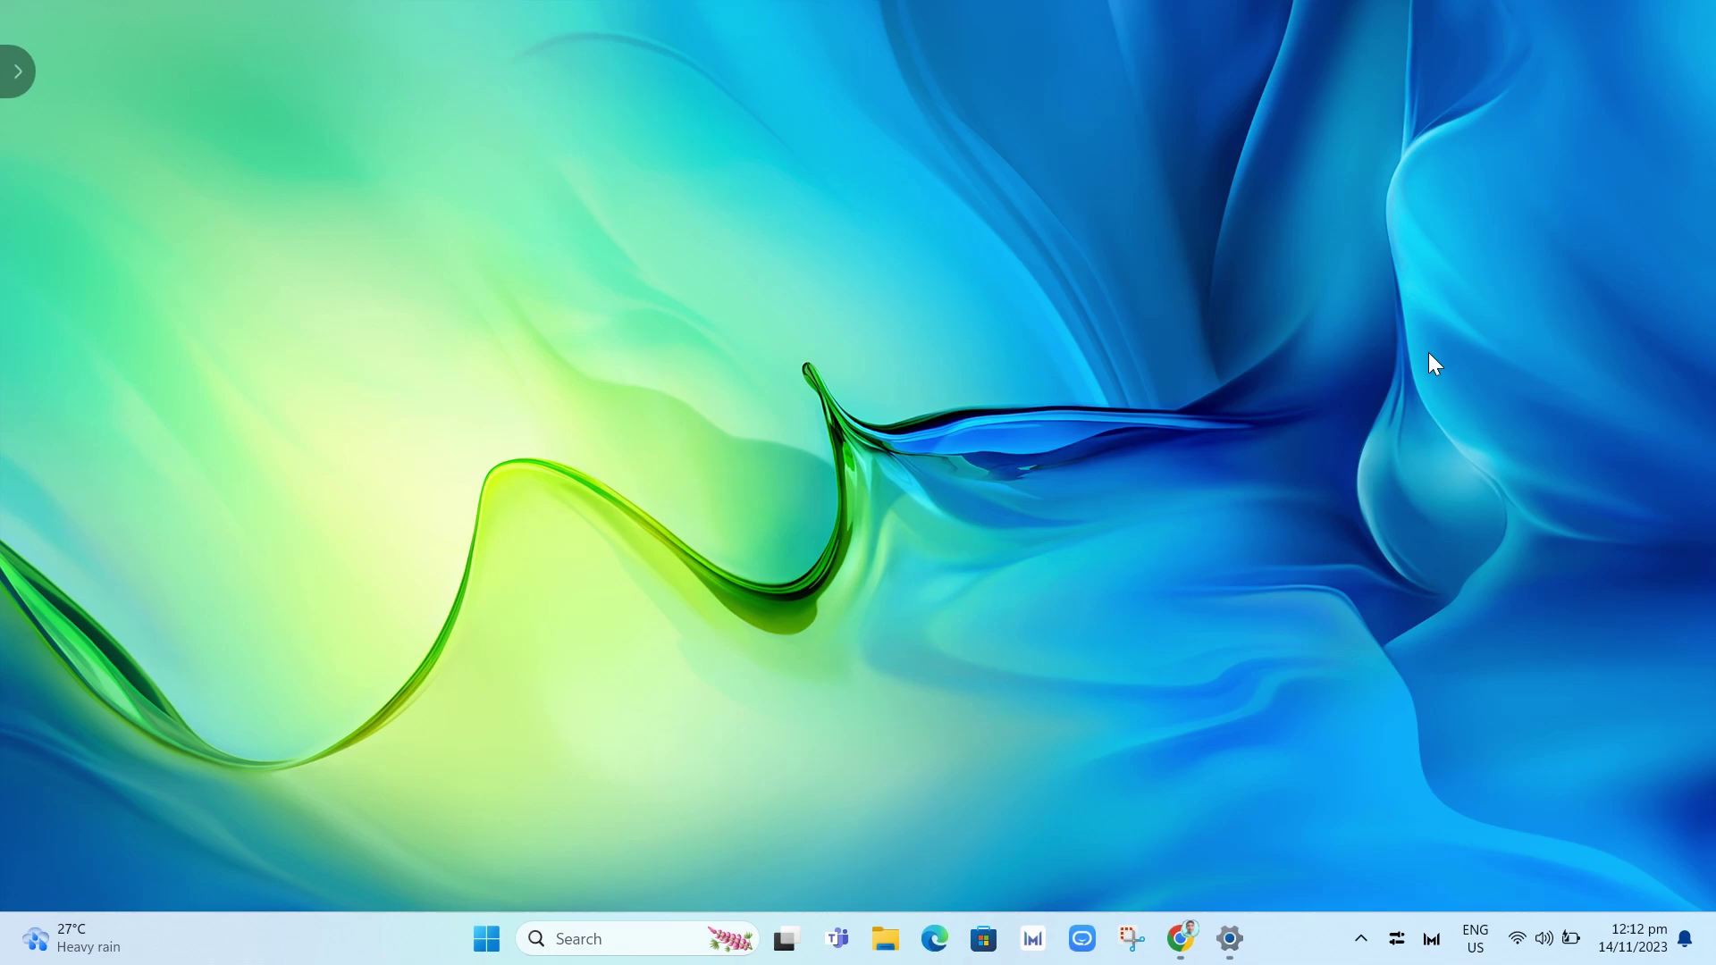
# Search the computer for "windows subsystem for android", look over the results and close the search
pyautogui.click(631, 929)
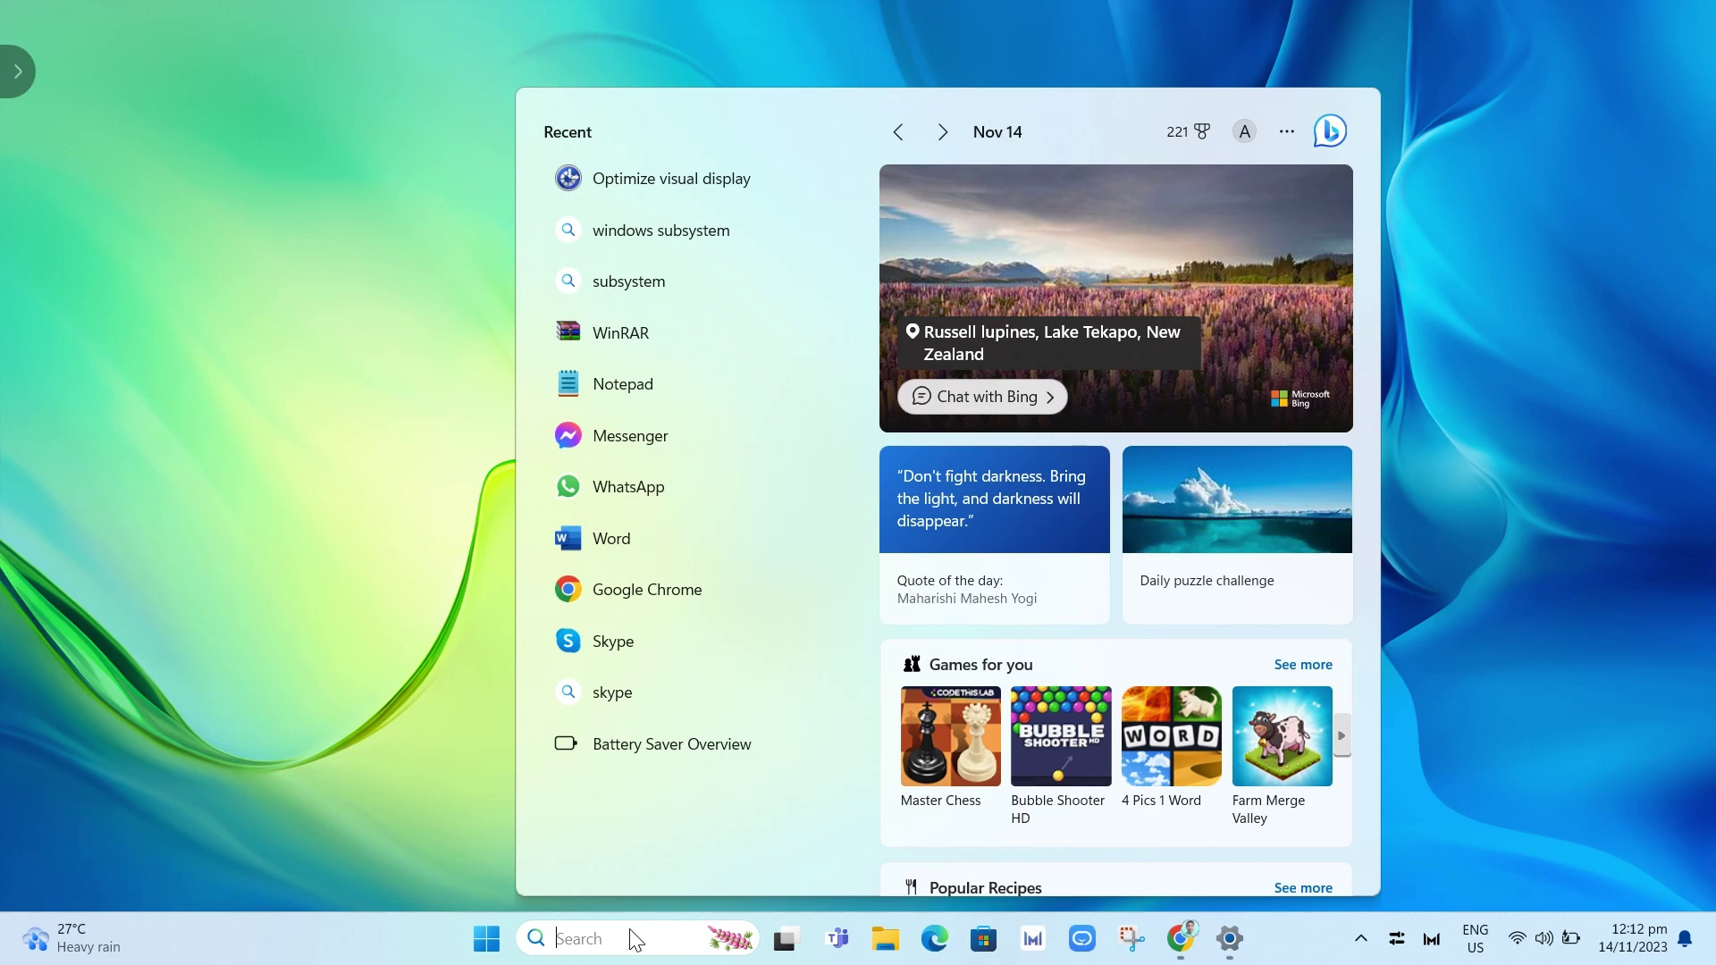
pyautogui.write('windows')
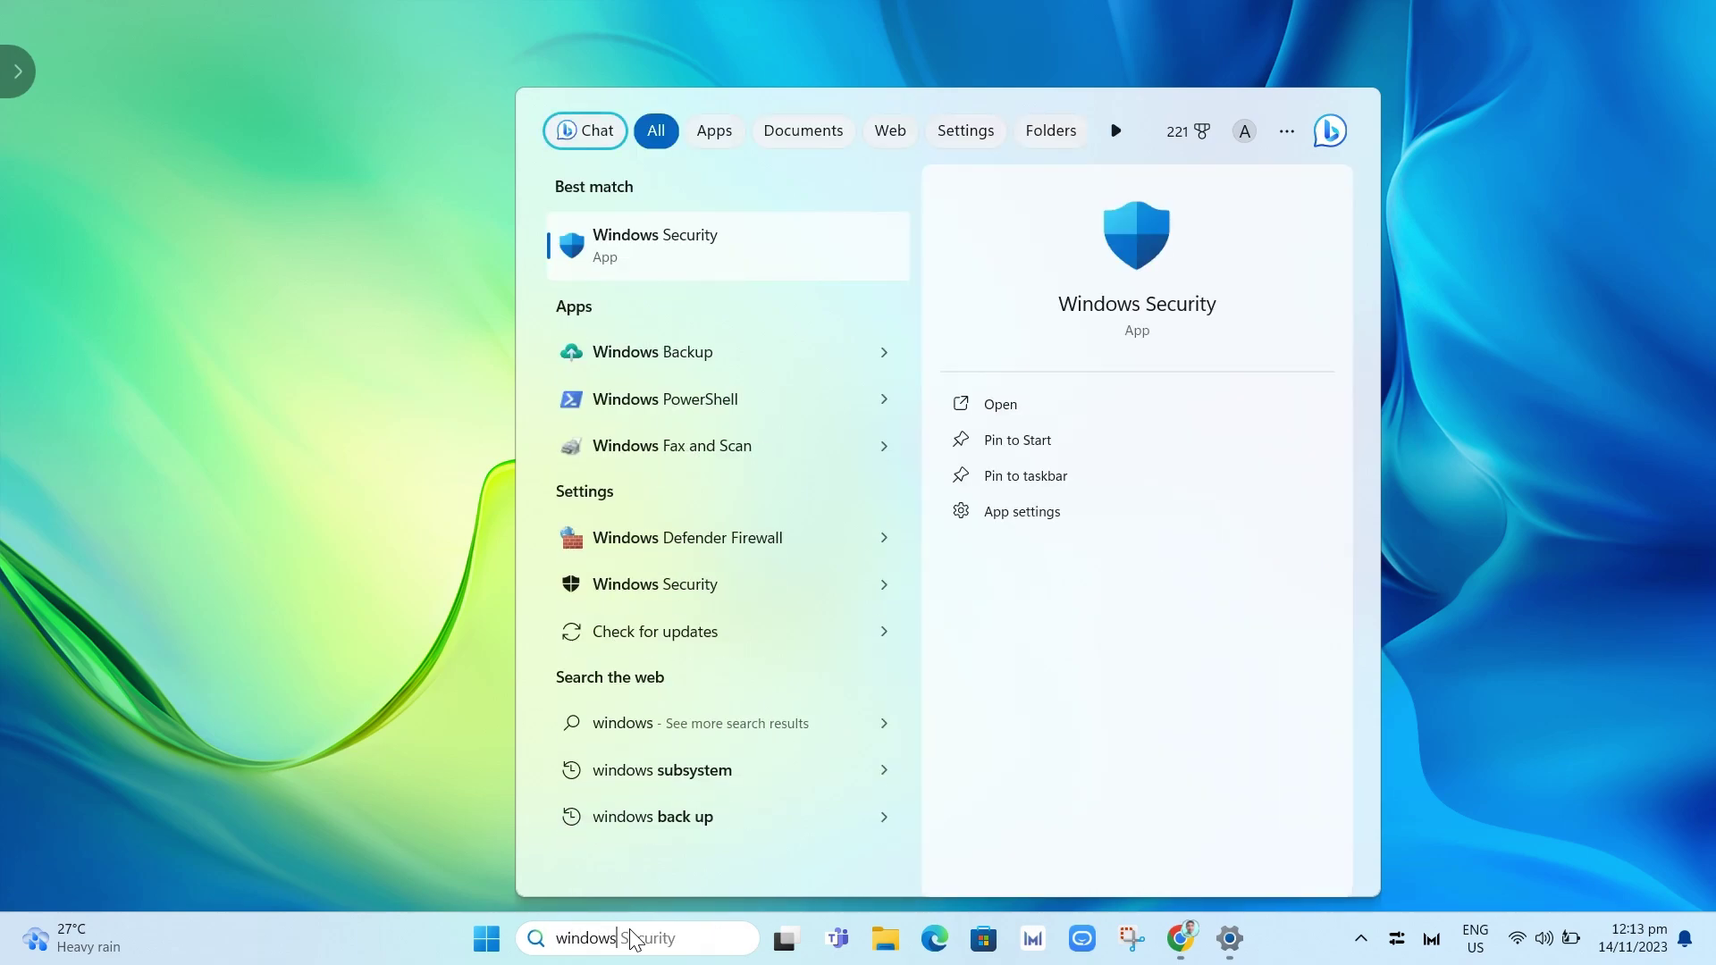
pyautogui.write(' susbsy')
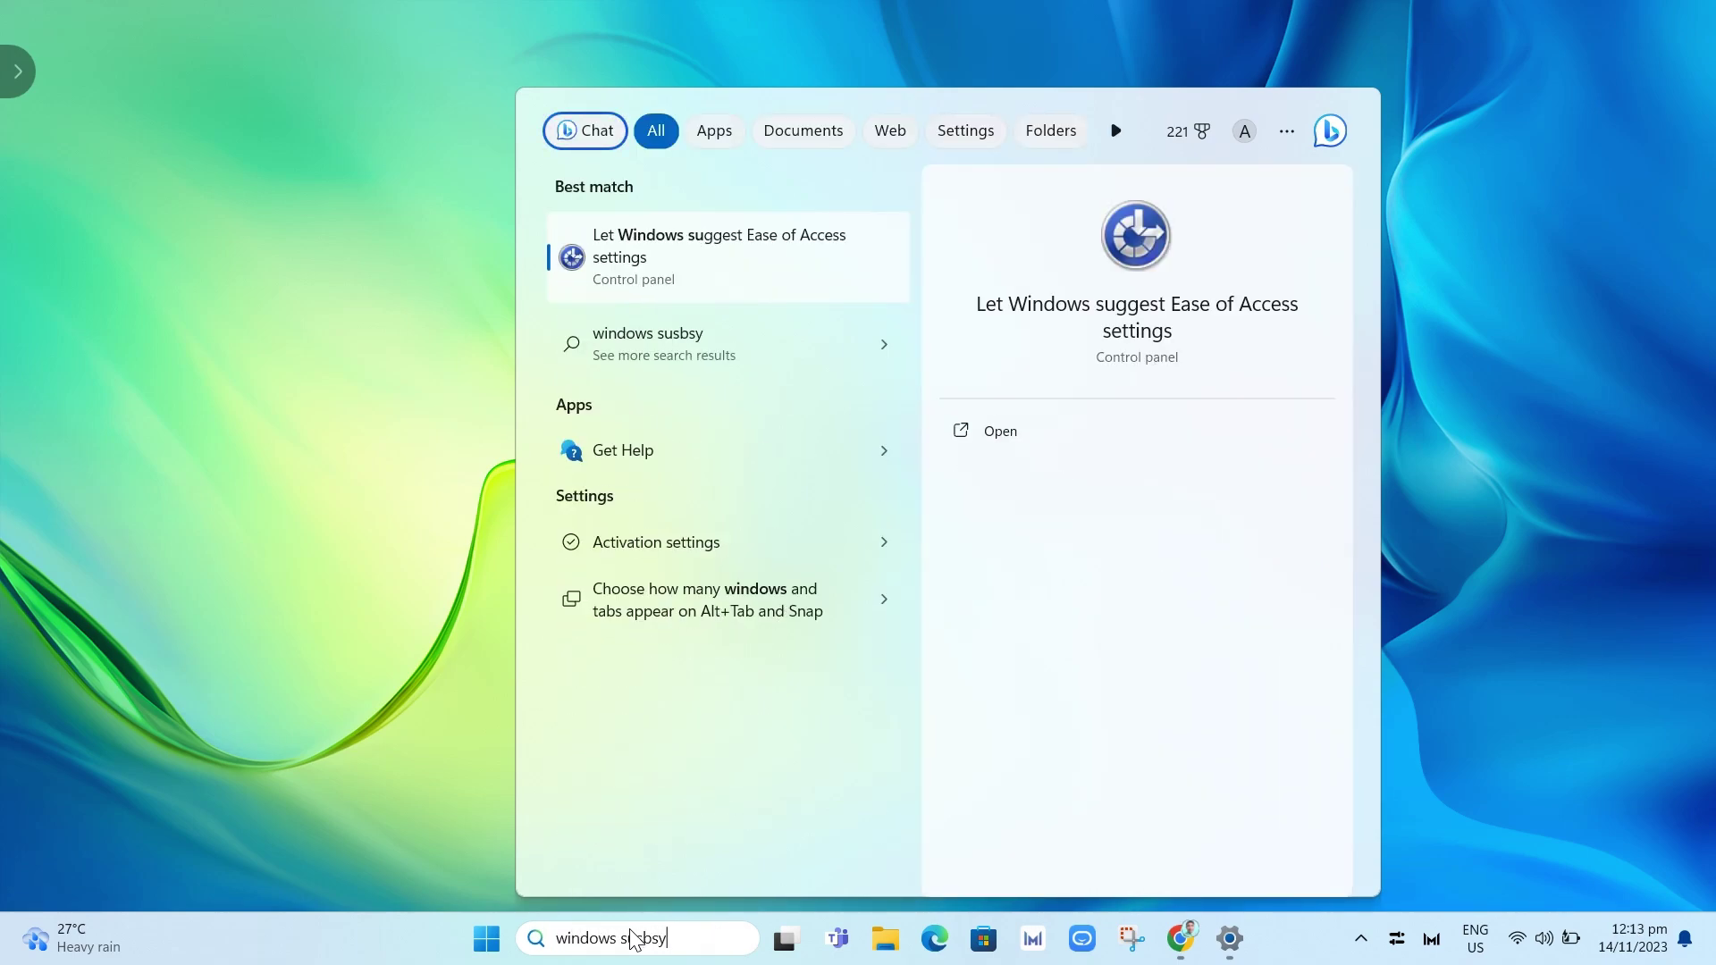
pyautogui.write('st')
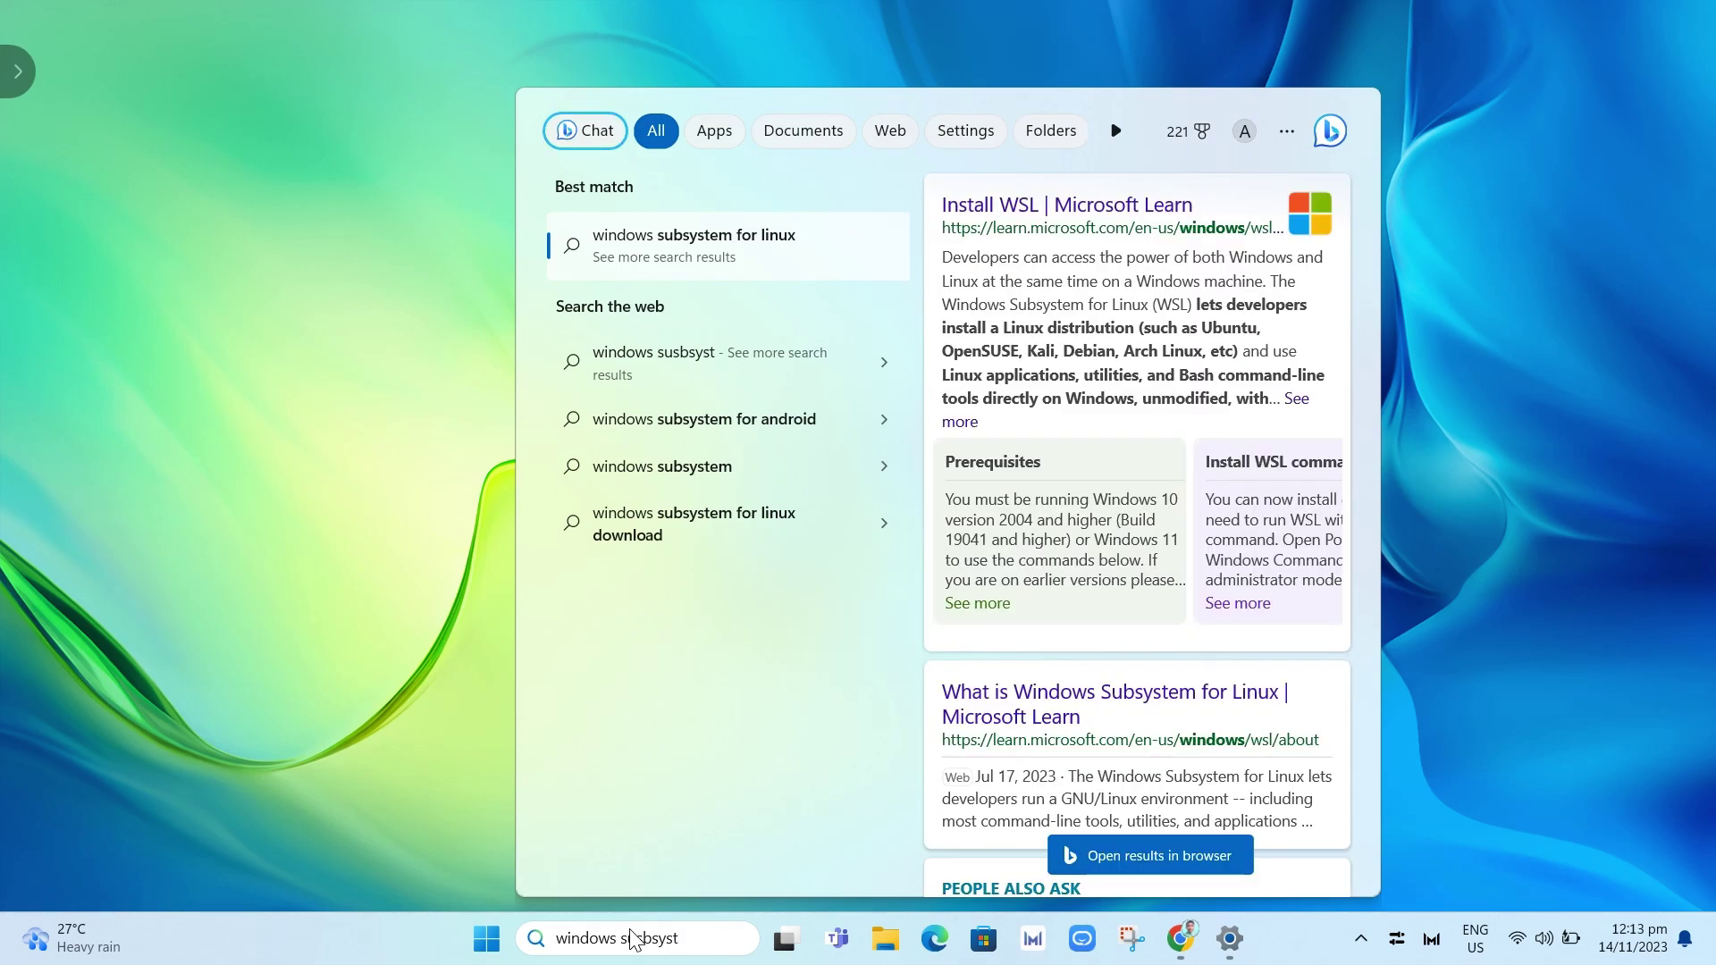
pyautogui.write('em ')
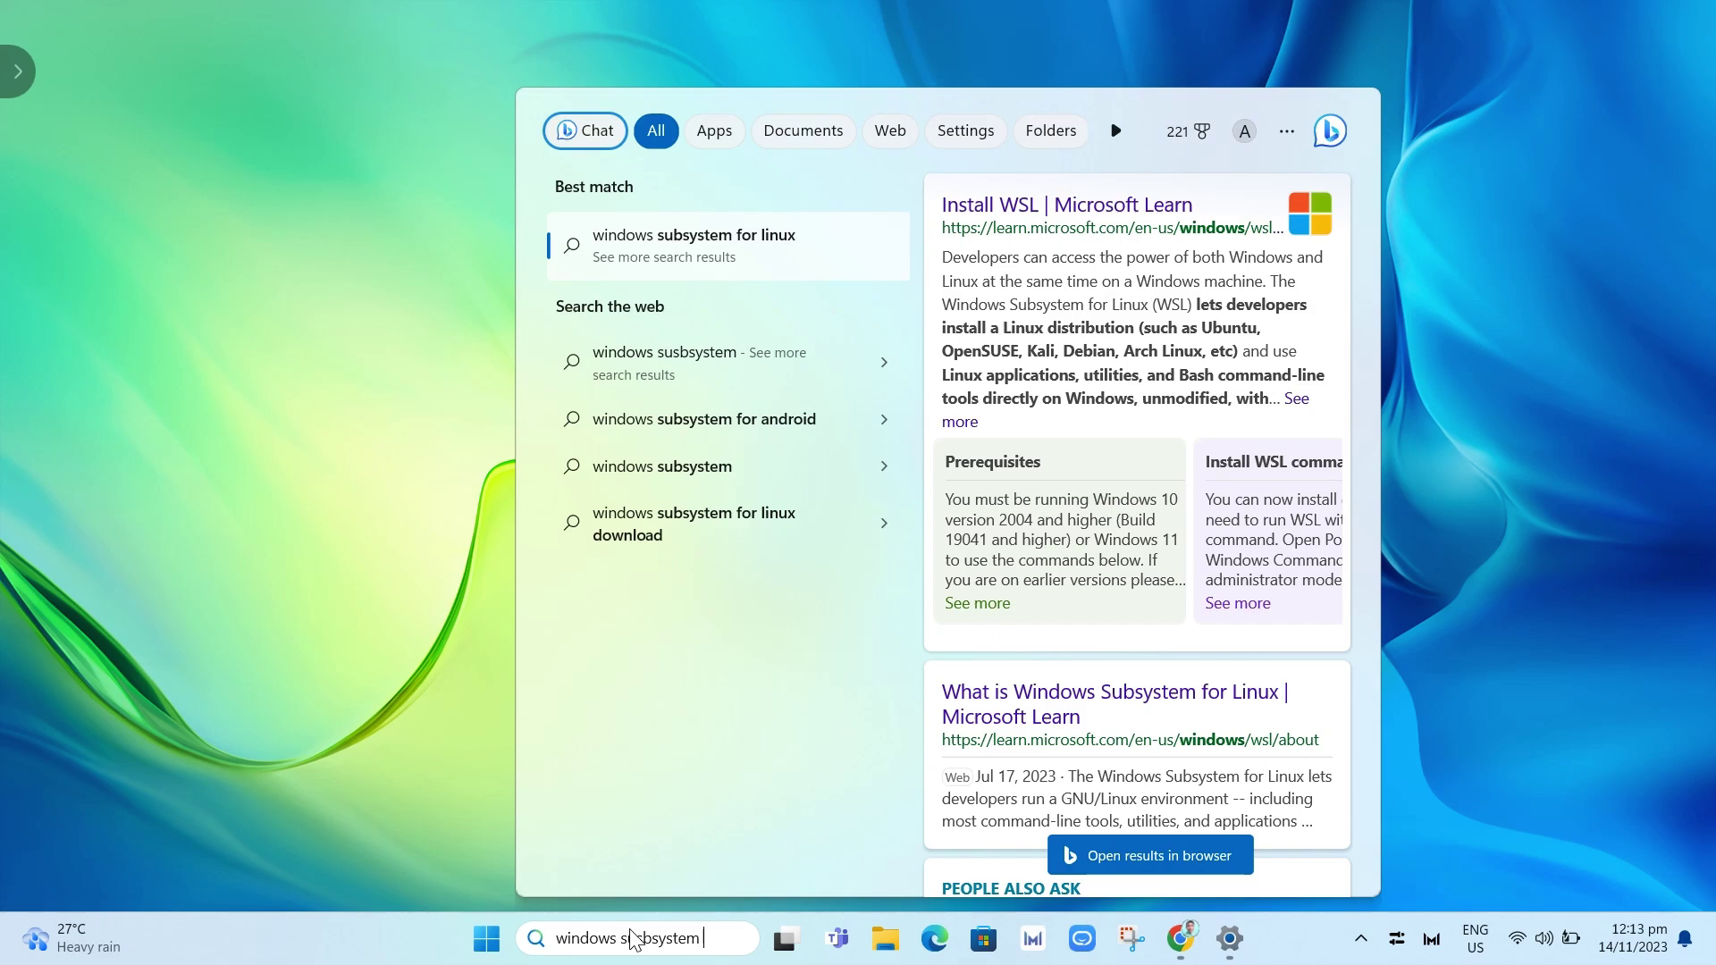
pyautogui.write('for andro')
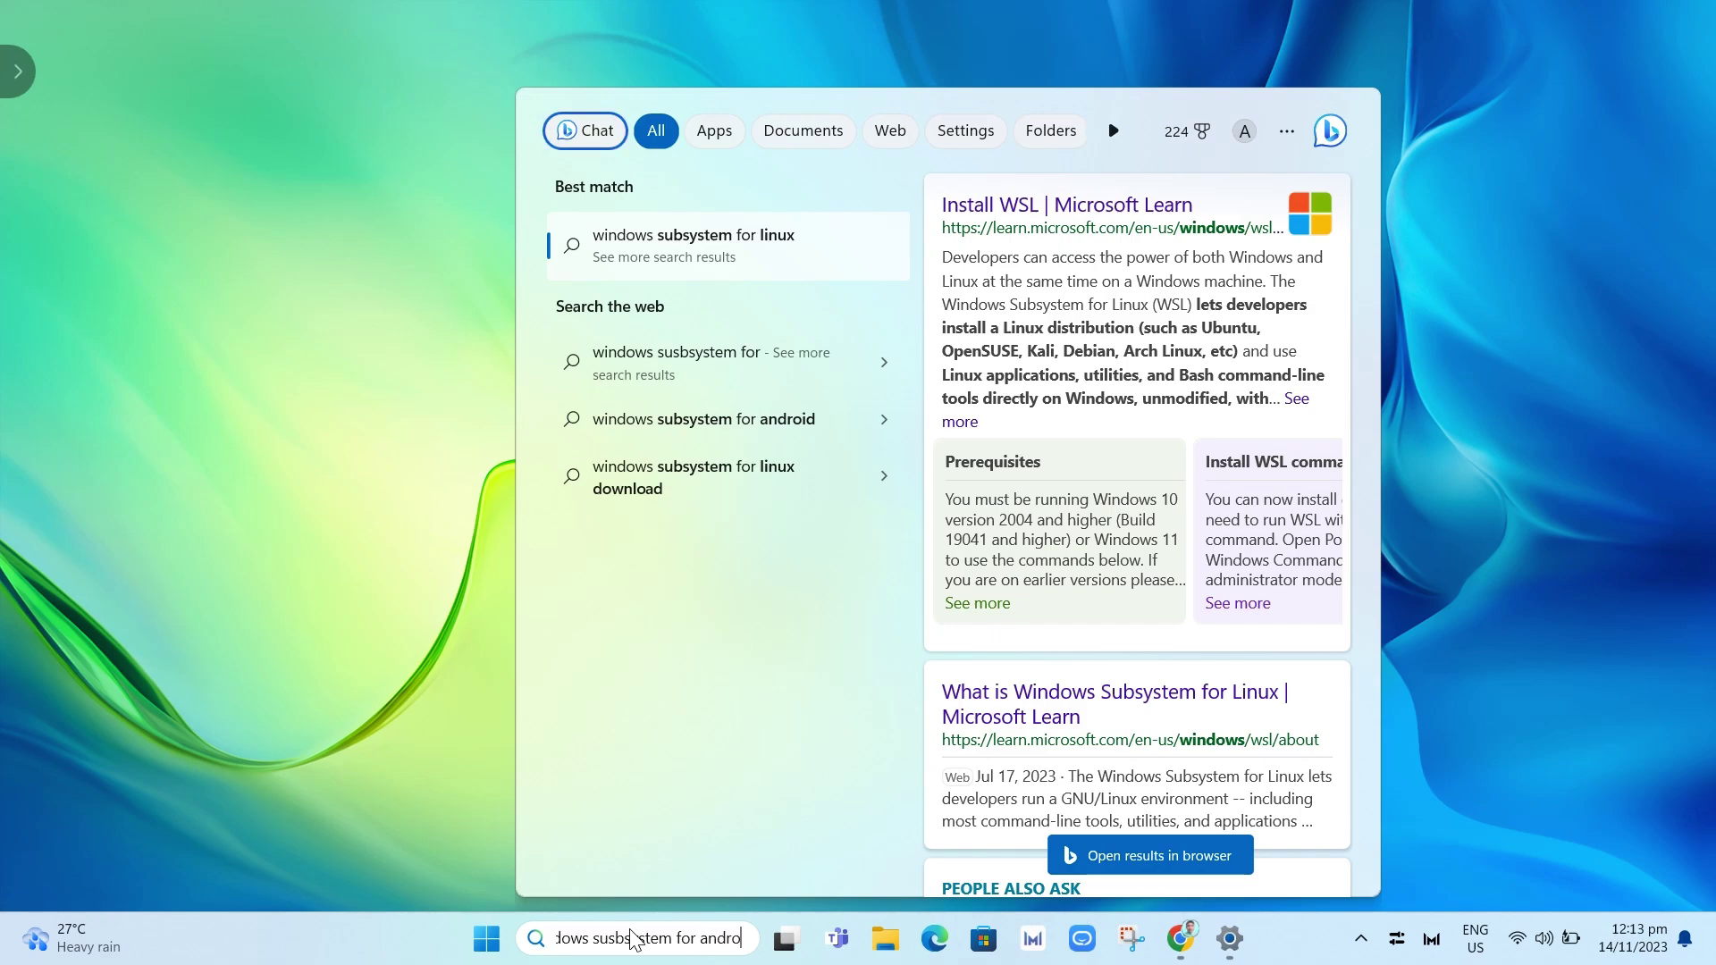
pyautogui.write('id')
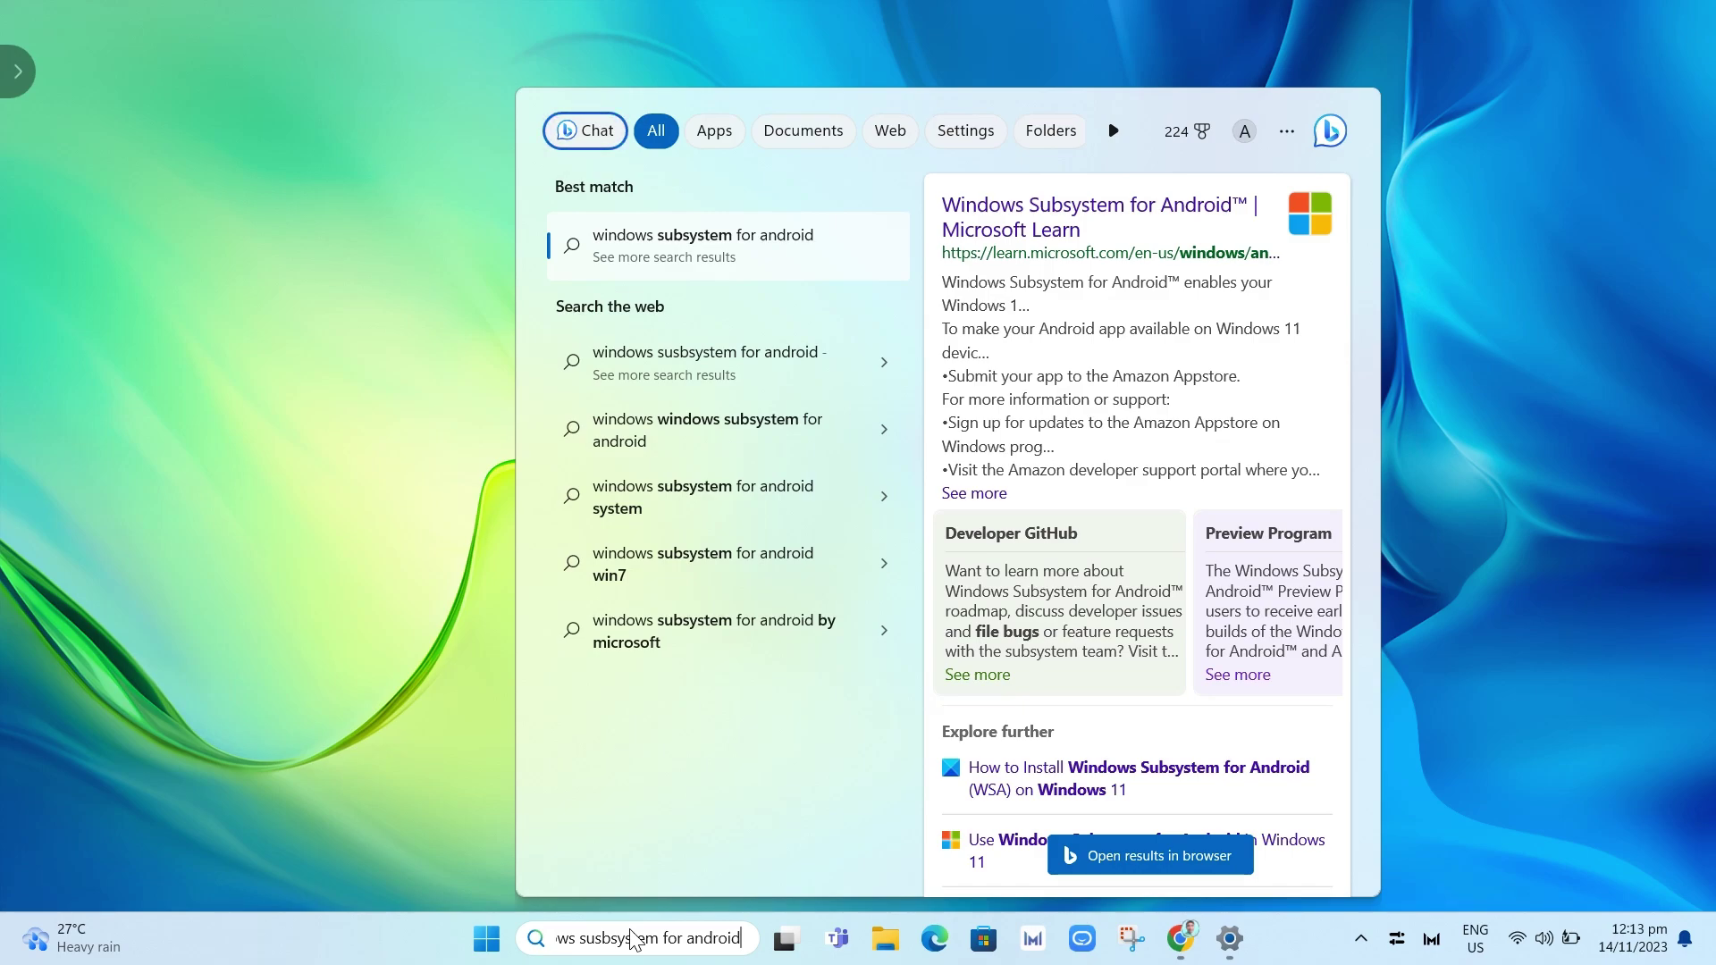
pyautogui.click(373, 402)
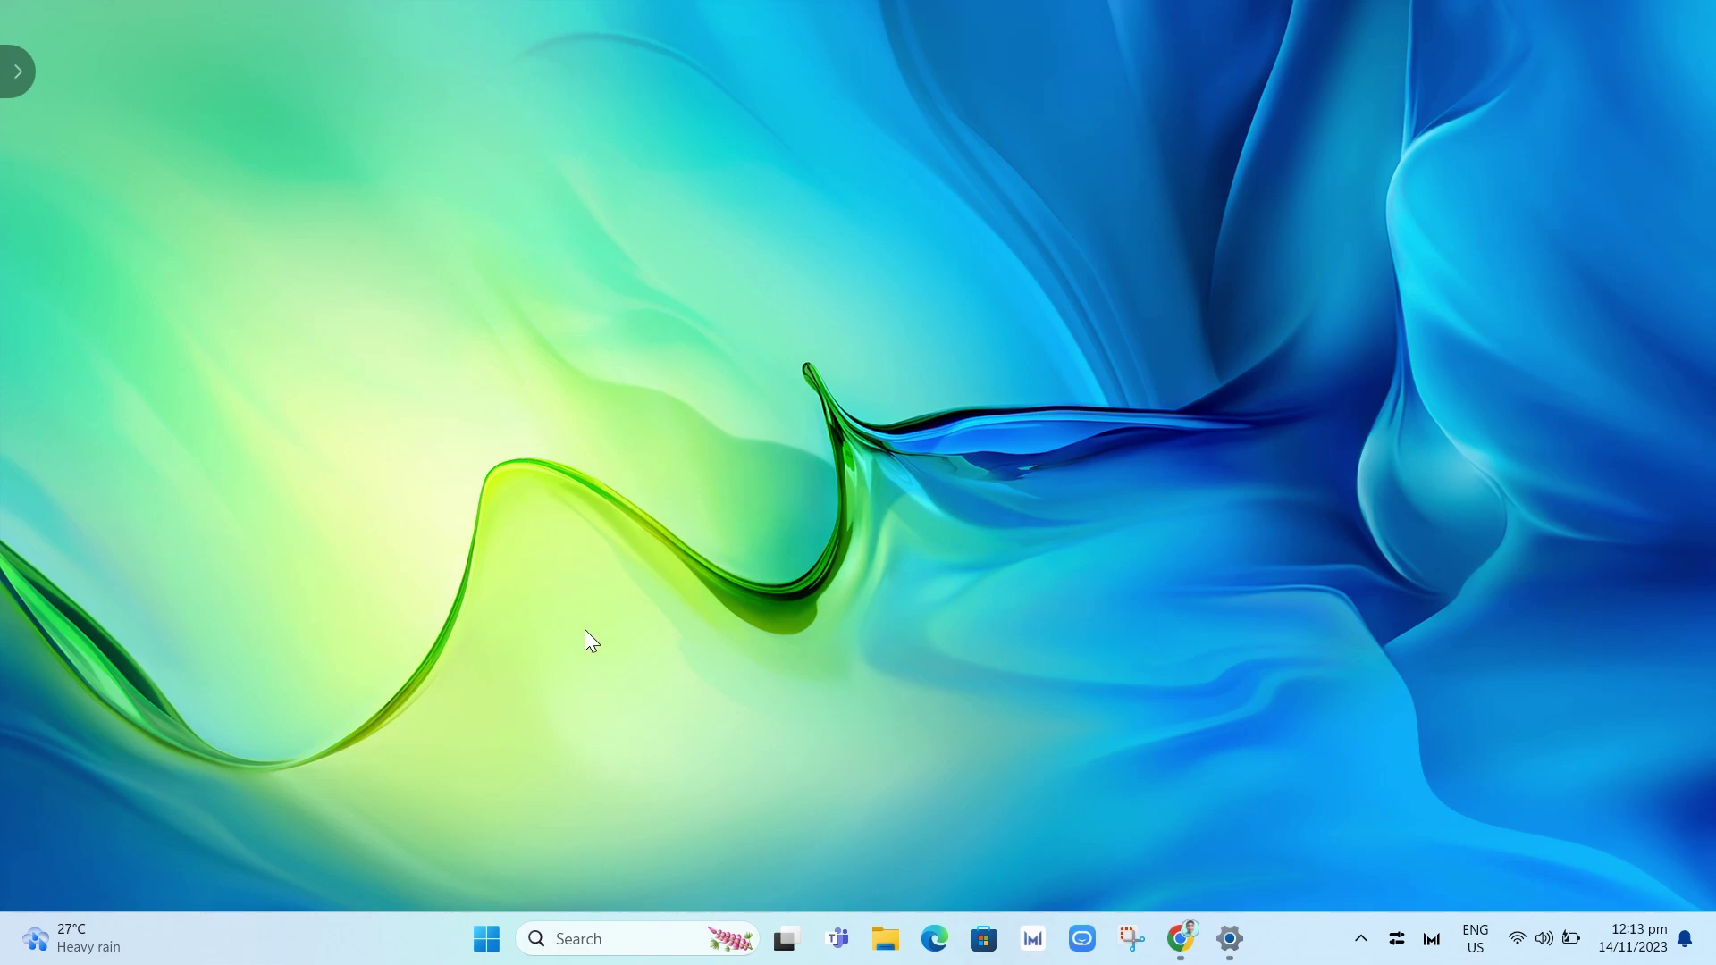
# Switch to the Settings window's About page and highlight the OS build and the installed RAM to check them
pyautogui.click(1229, 939)
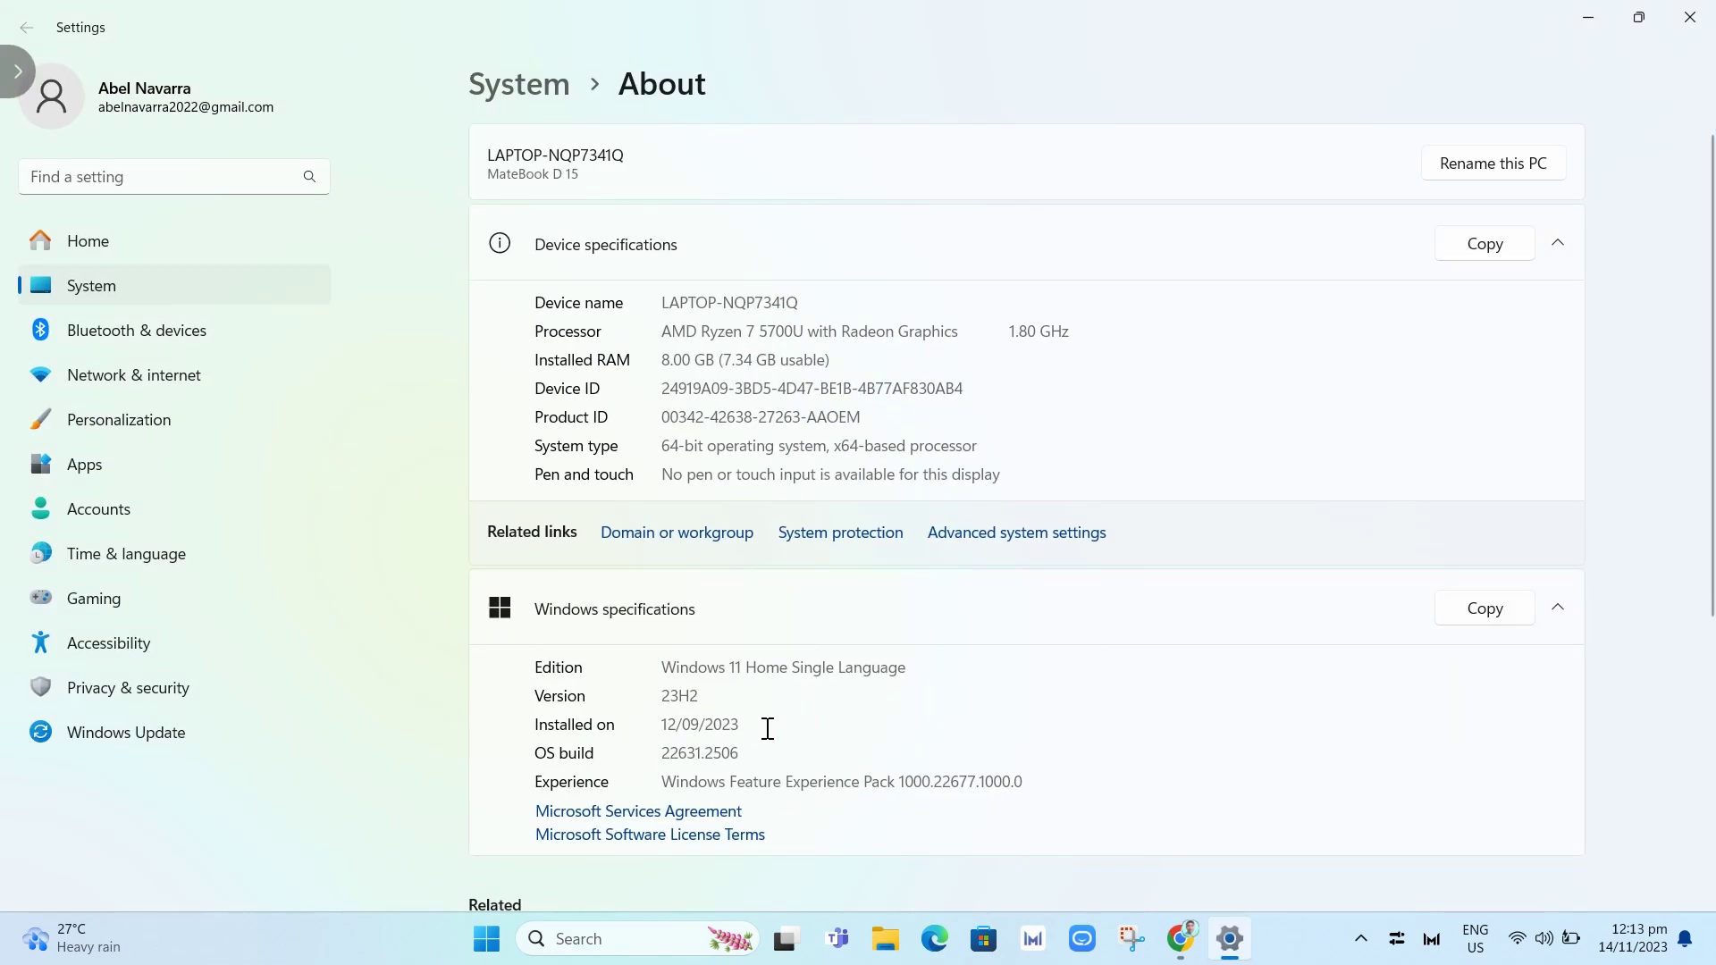
pyautogui.doubleClick(729, 756)
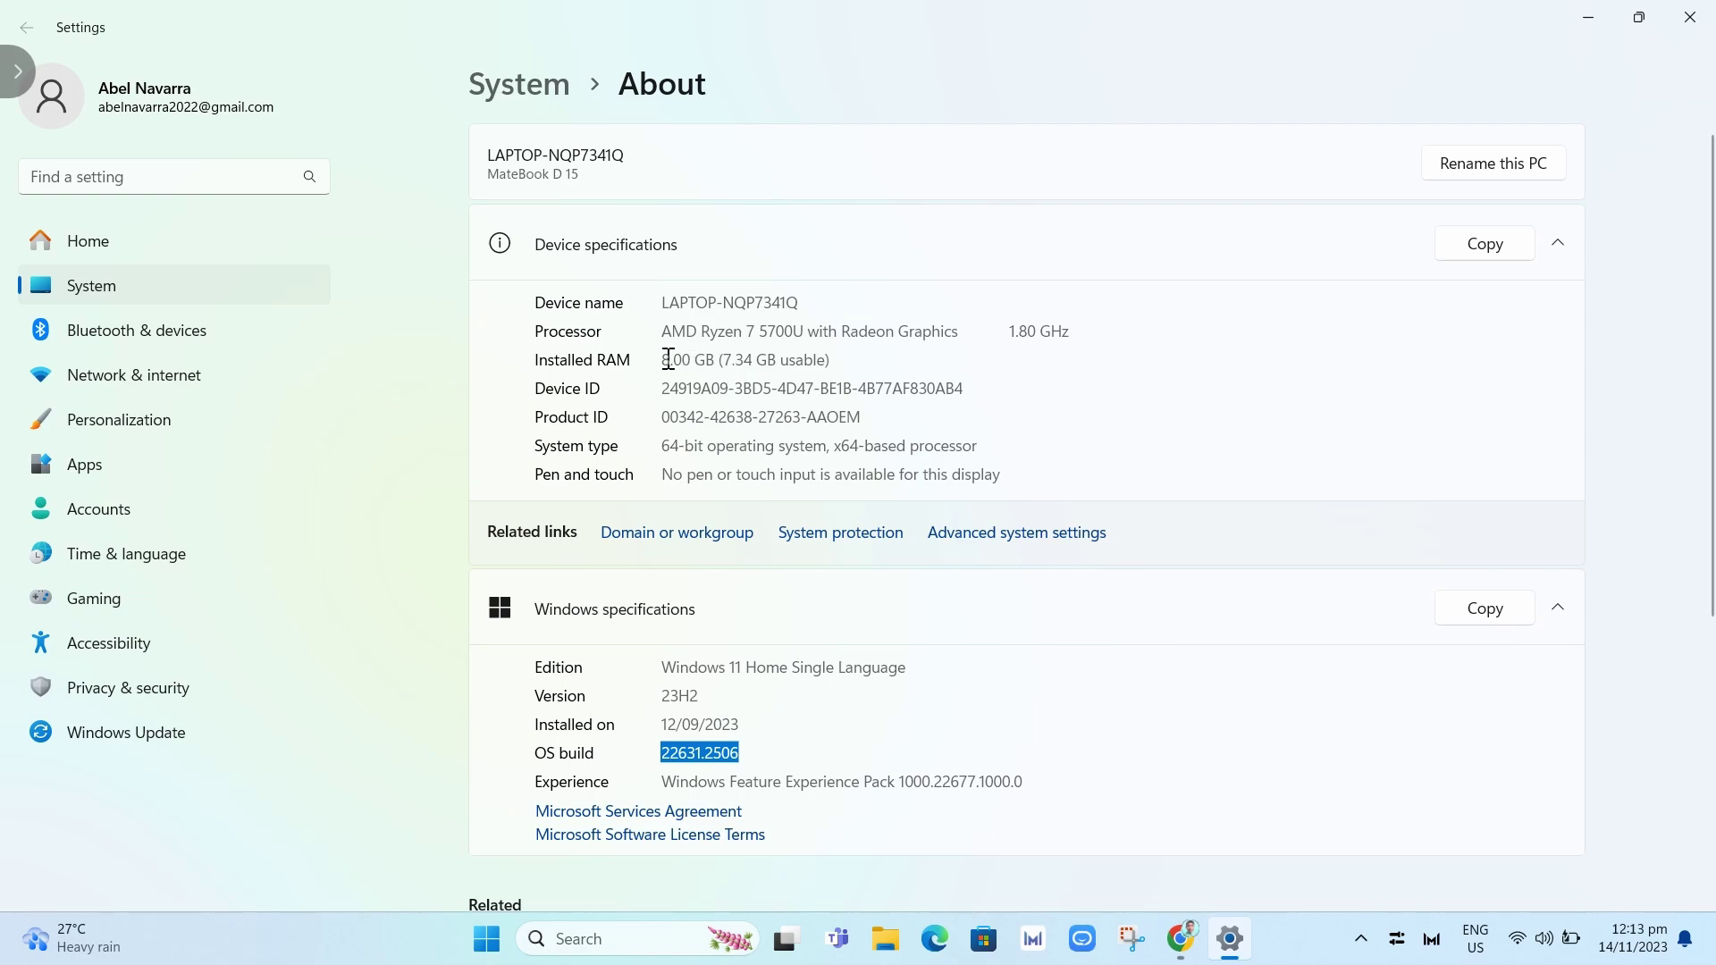
pyautogui.moveTo(715, 361); pyautogui.dragTo(658, 361)
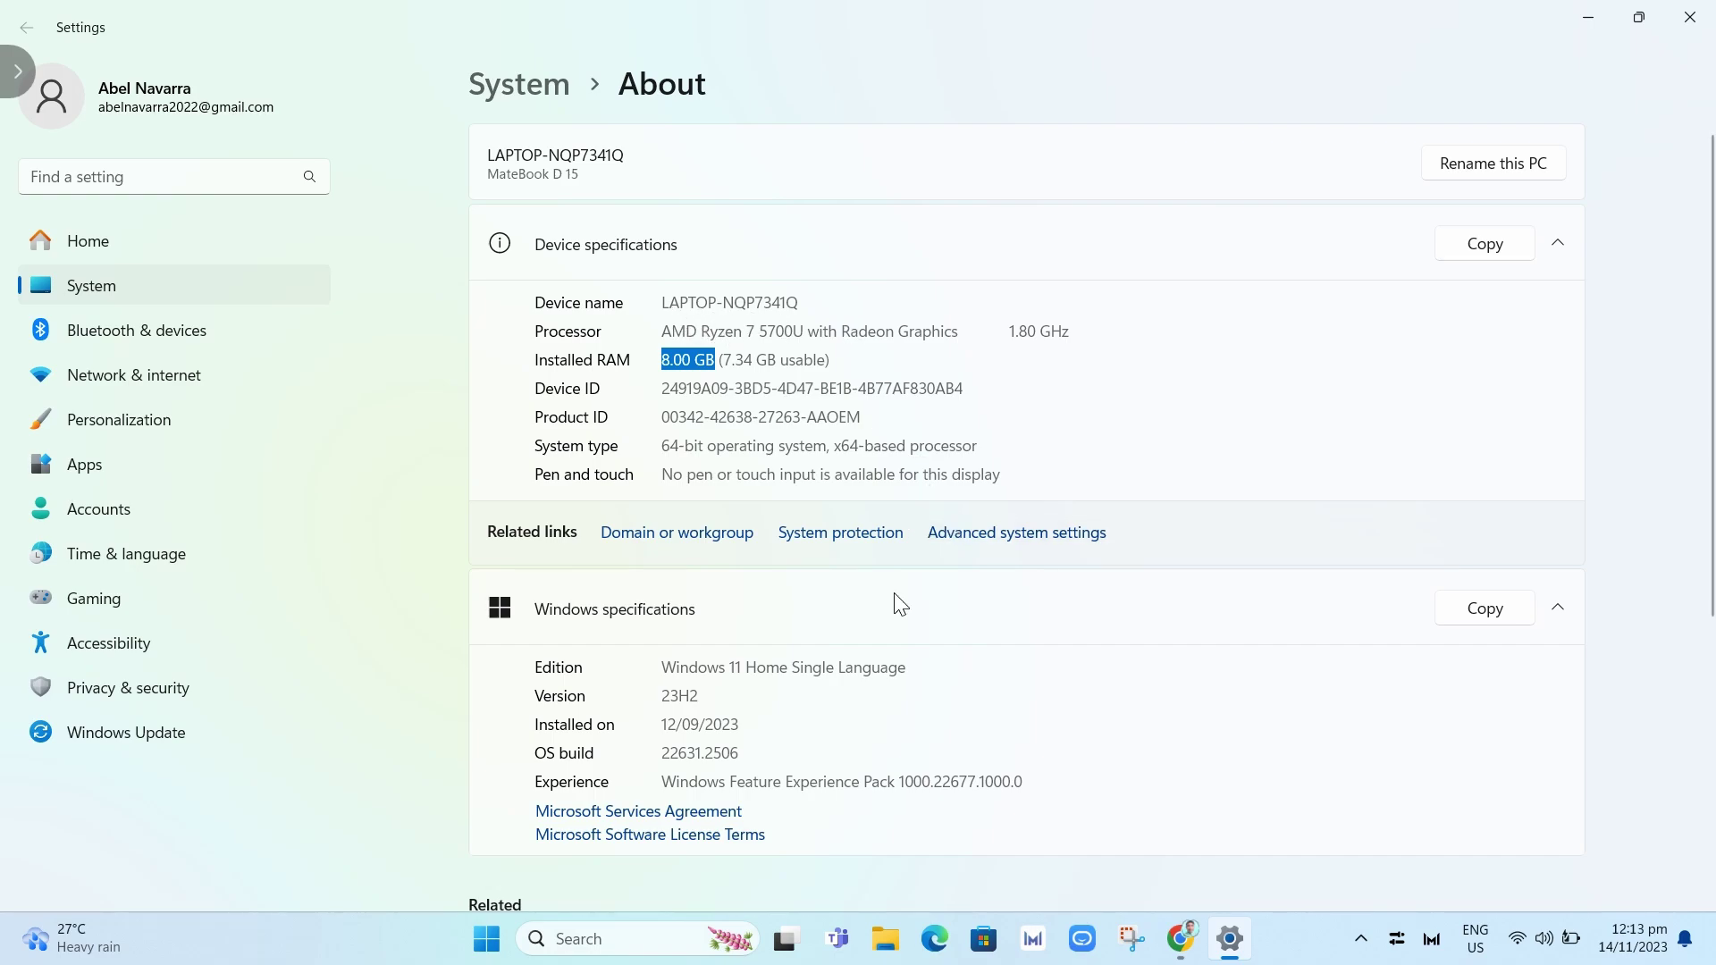
# Open Task Manager and examine the CPU details, including virtualization, and the memory details in its performance view
pyautogui.click(628, 945)
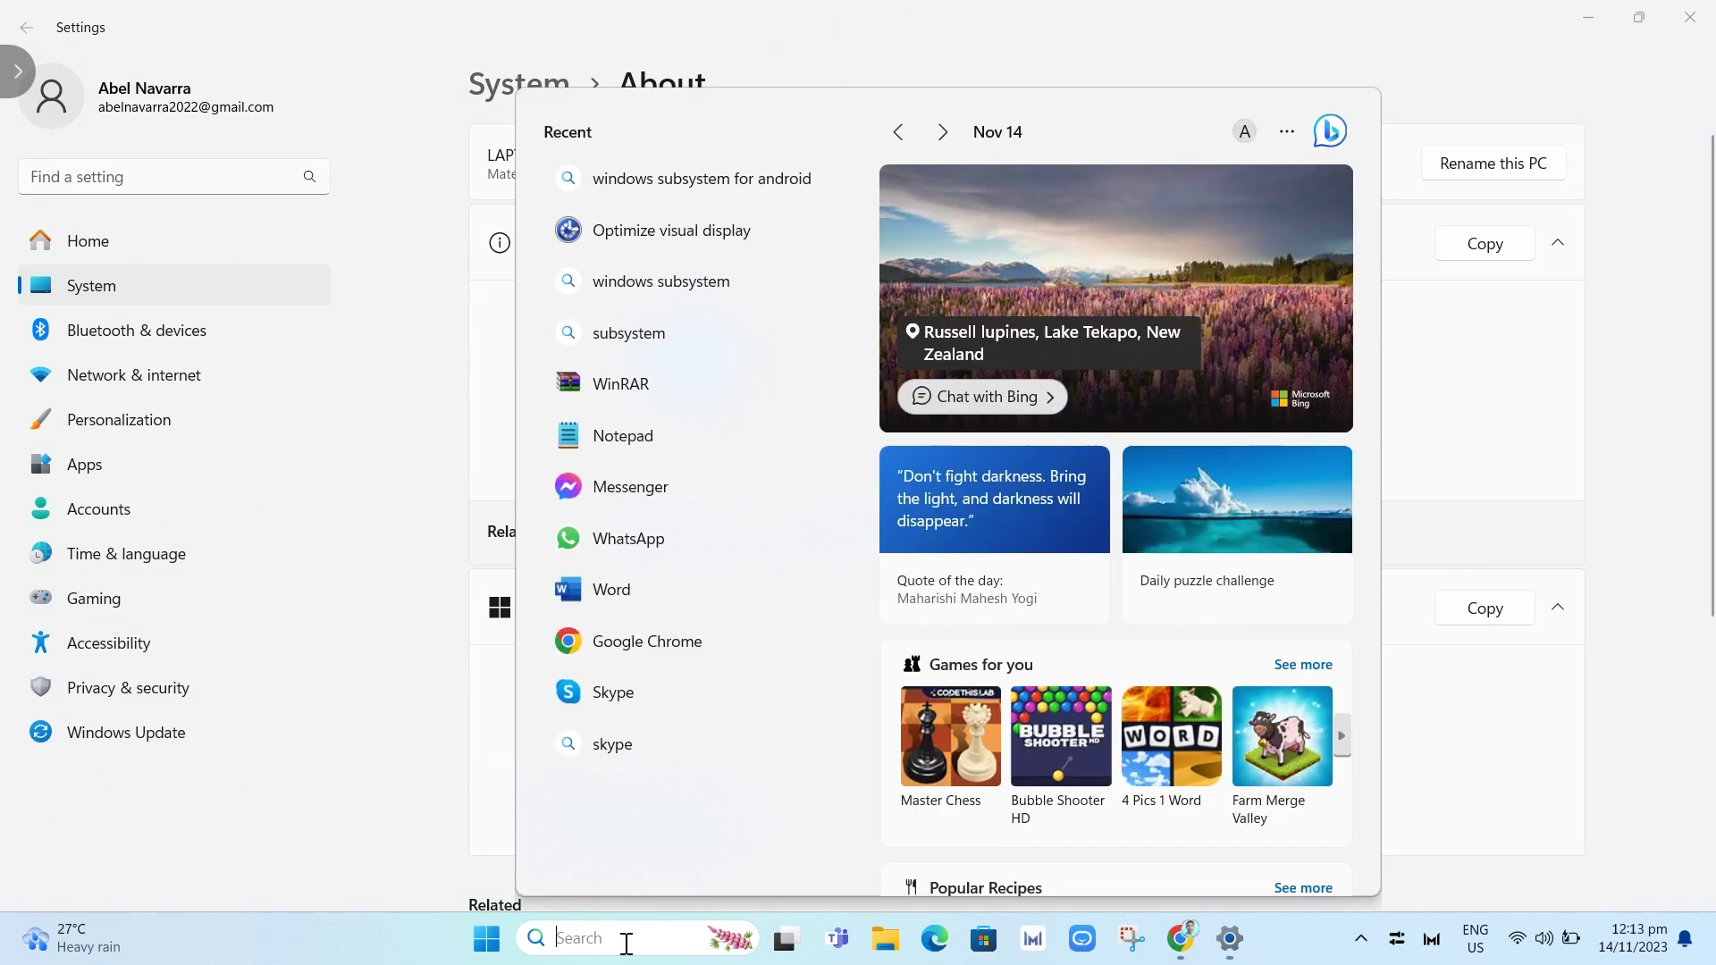
pyautogui.write('task manager')
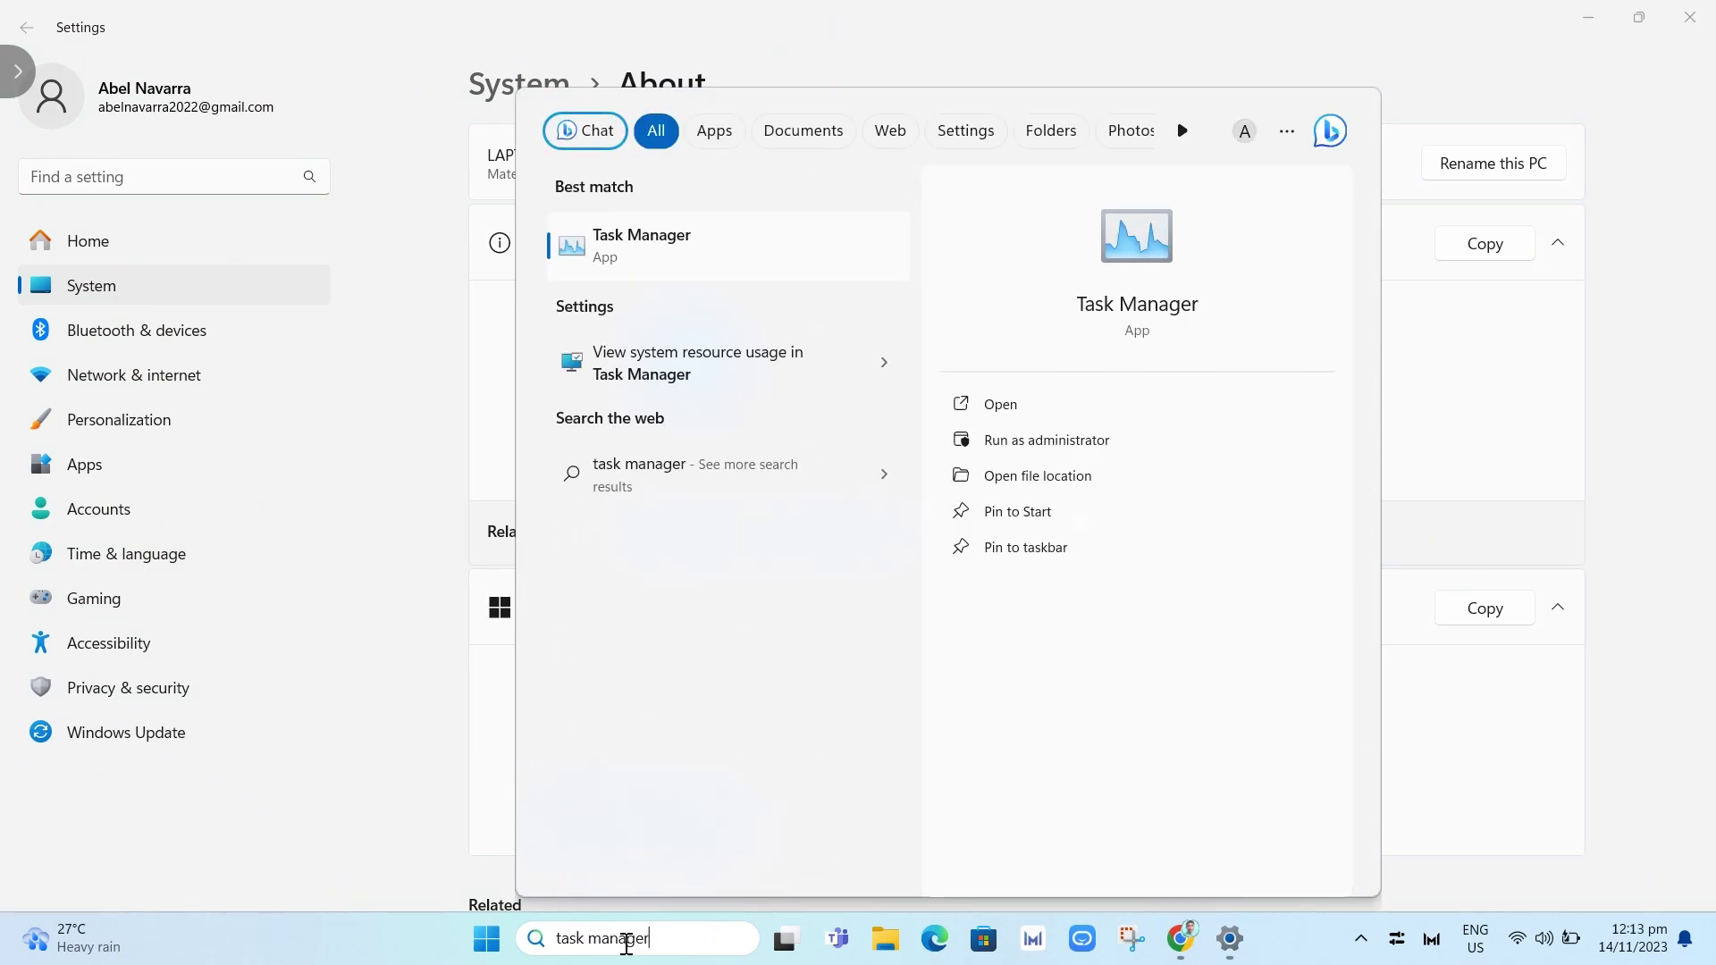
pyautogui.click(807, 259)
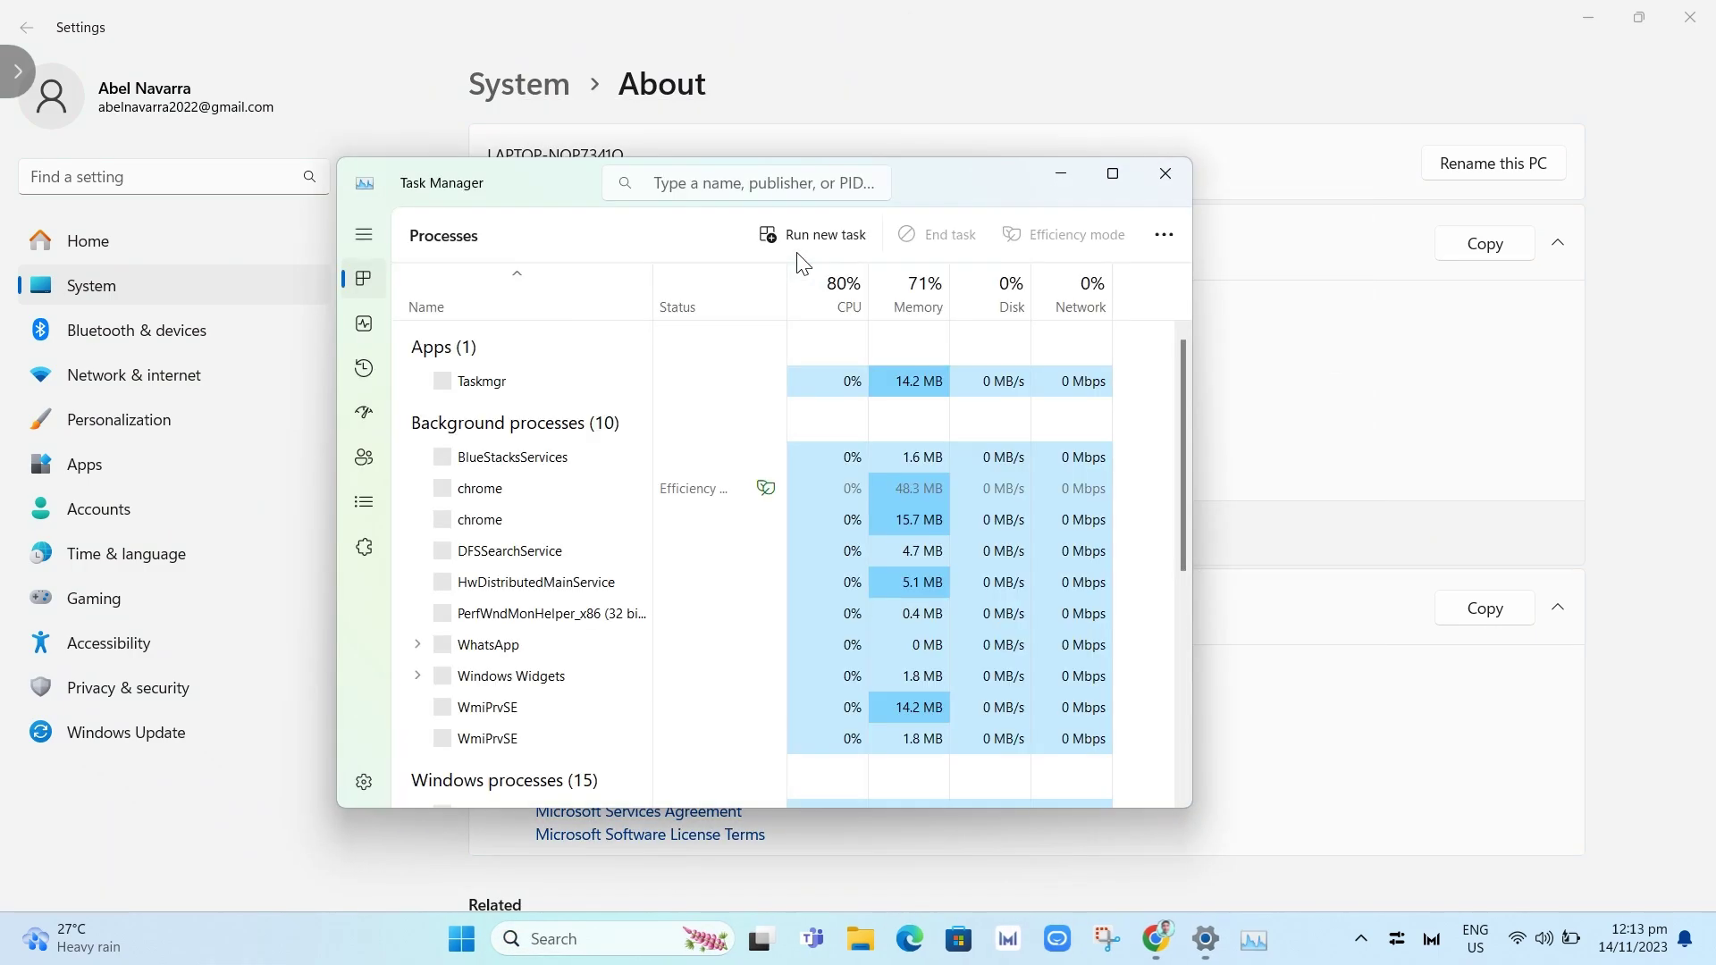
pyautogui.click(372, 327)
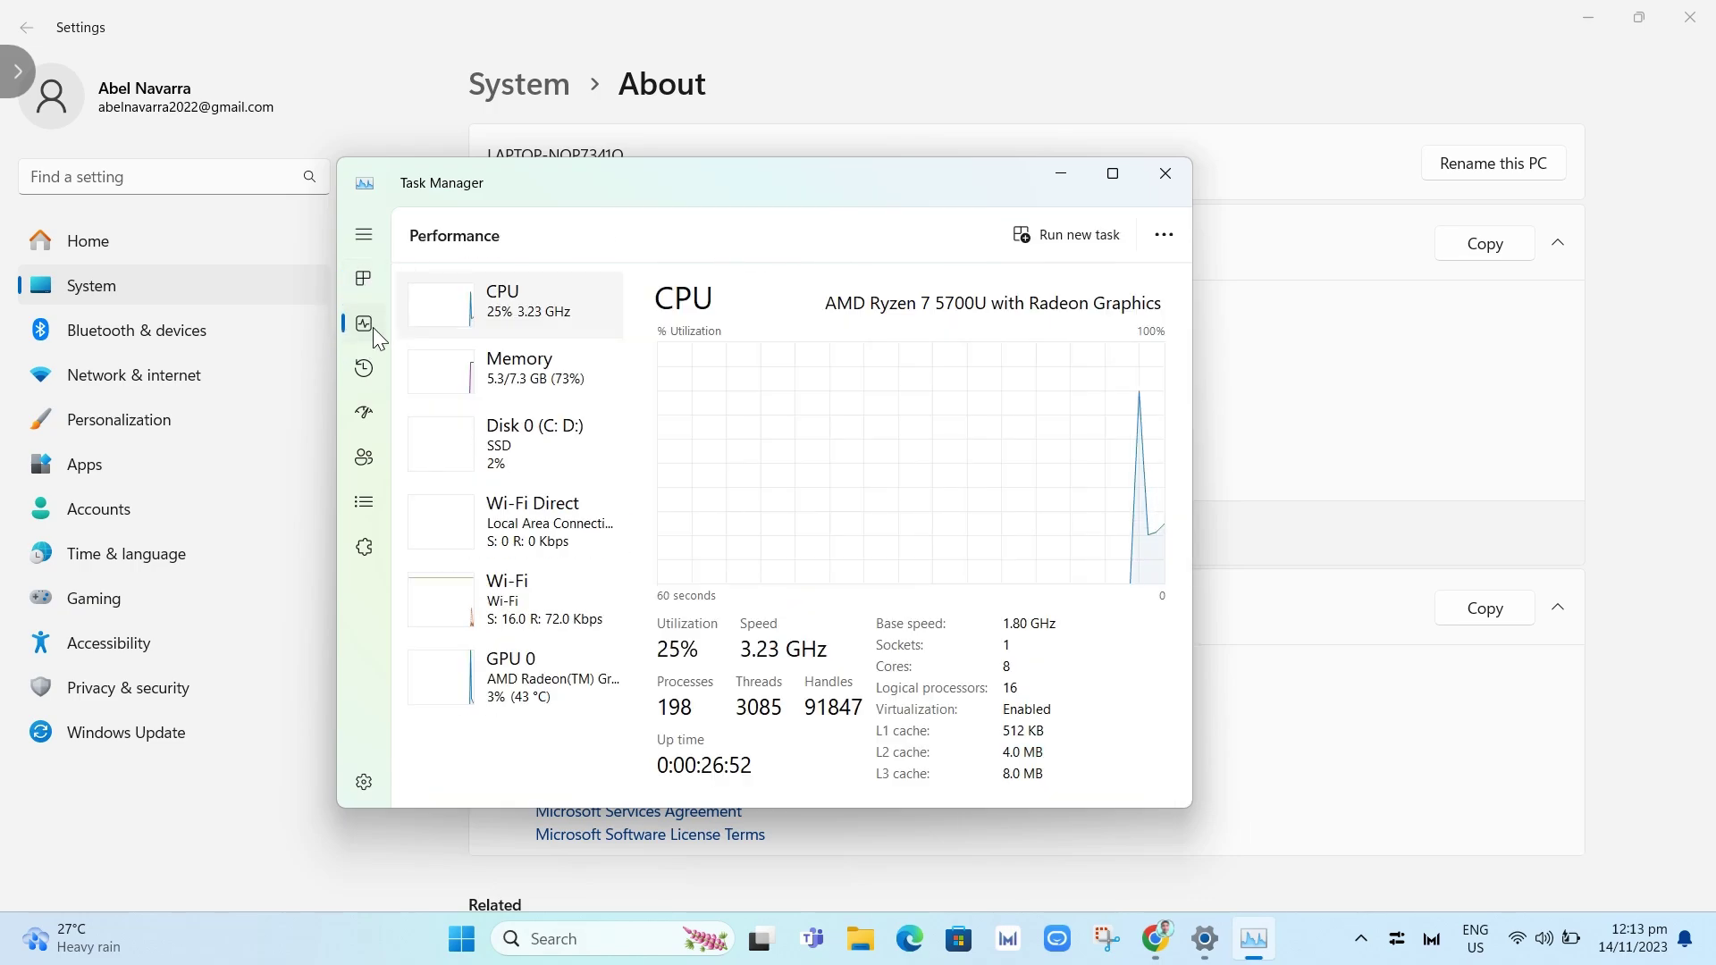
pyautogui.click(512, 374)
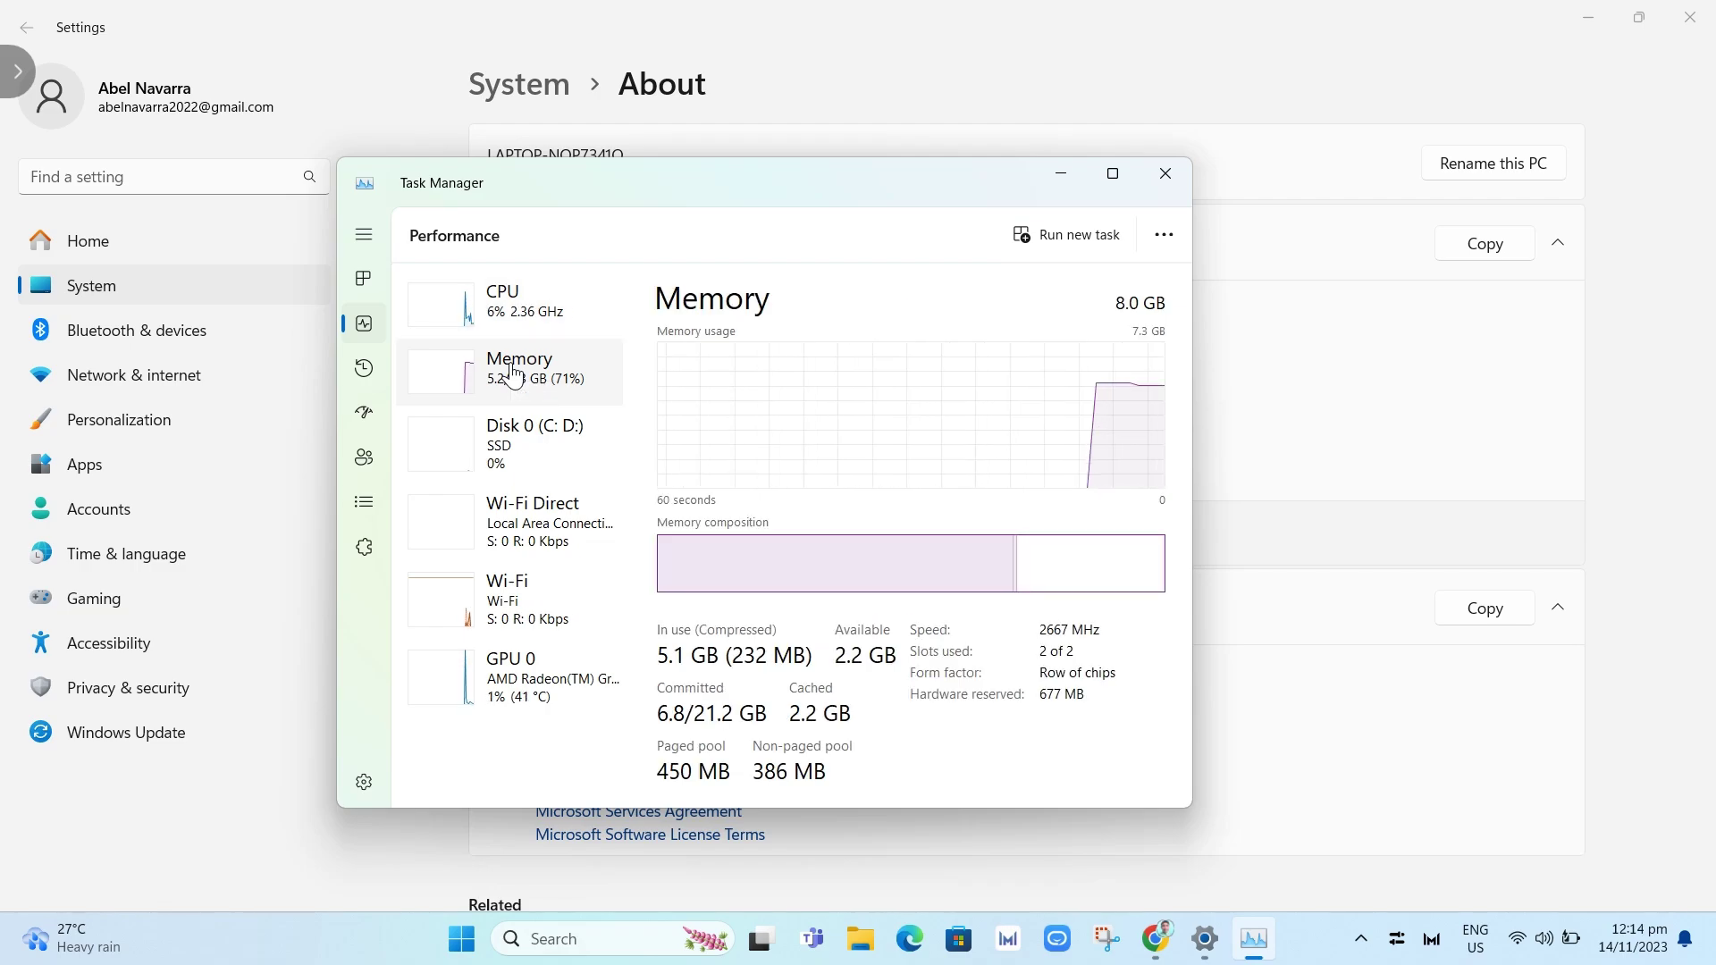
pyautogui.click(526, 314)
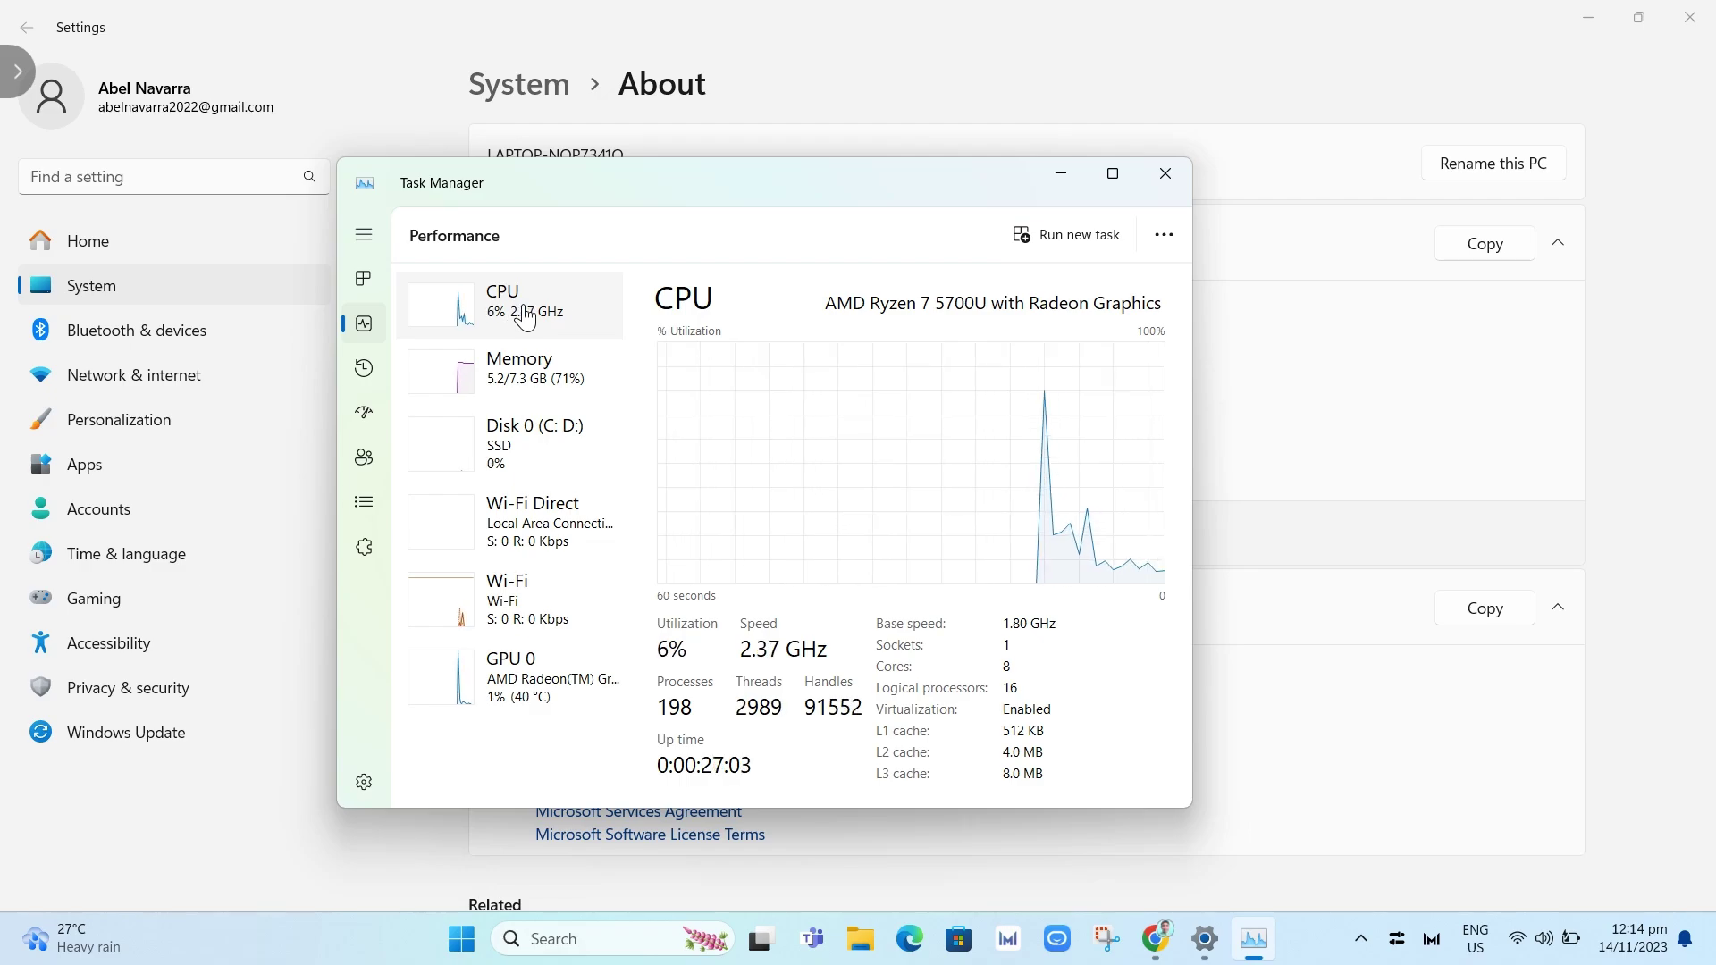
pyautogui.click(520, 361)
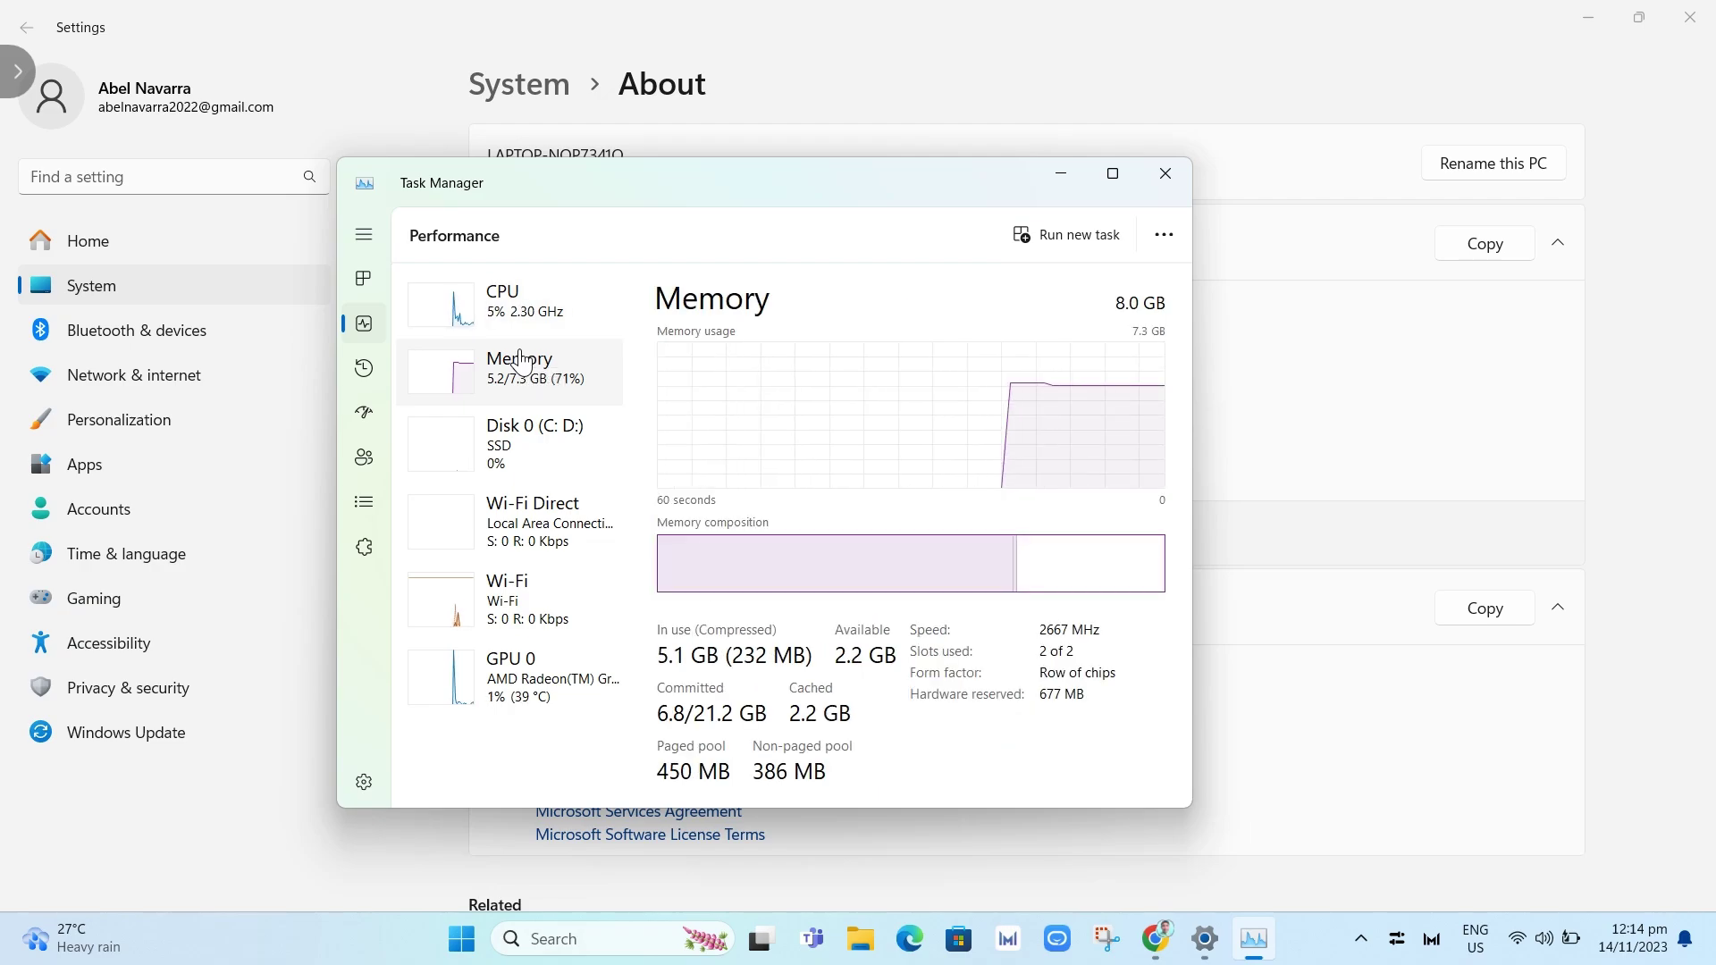
pyautogui.click(527, 313)
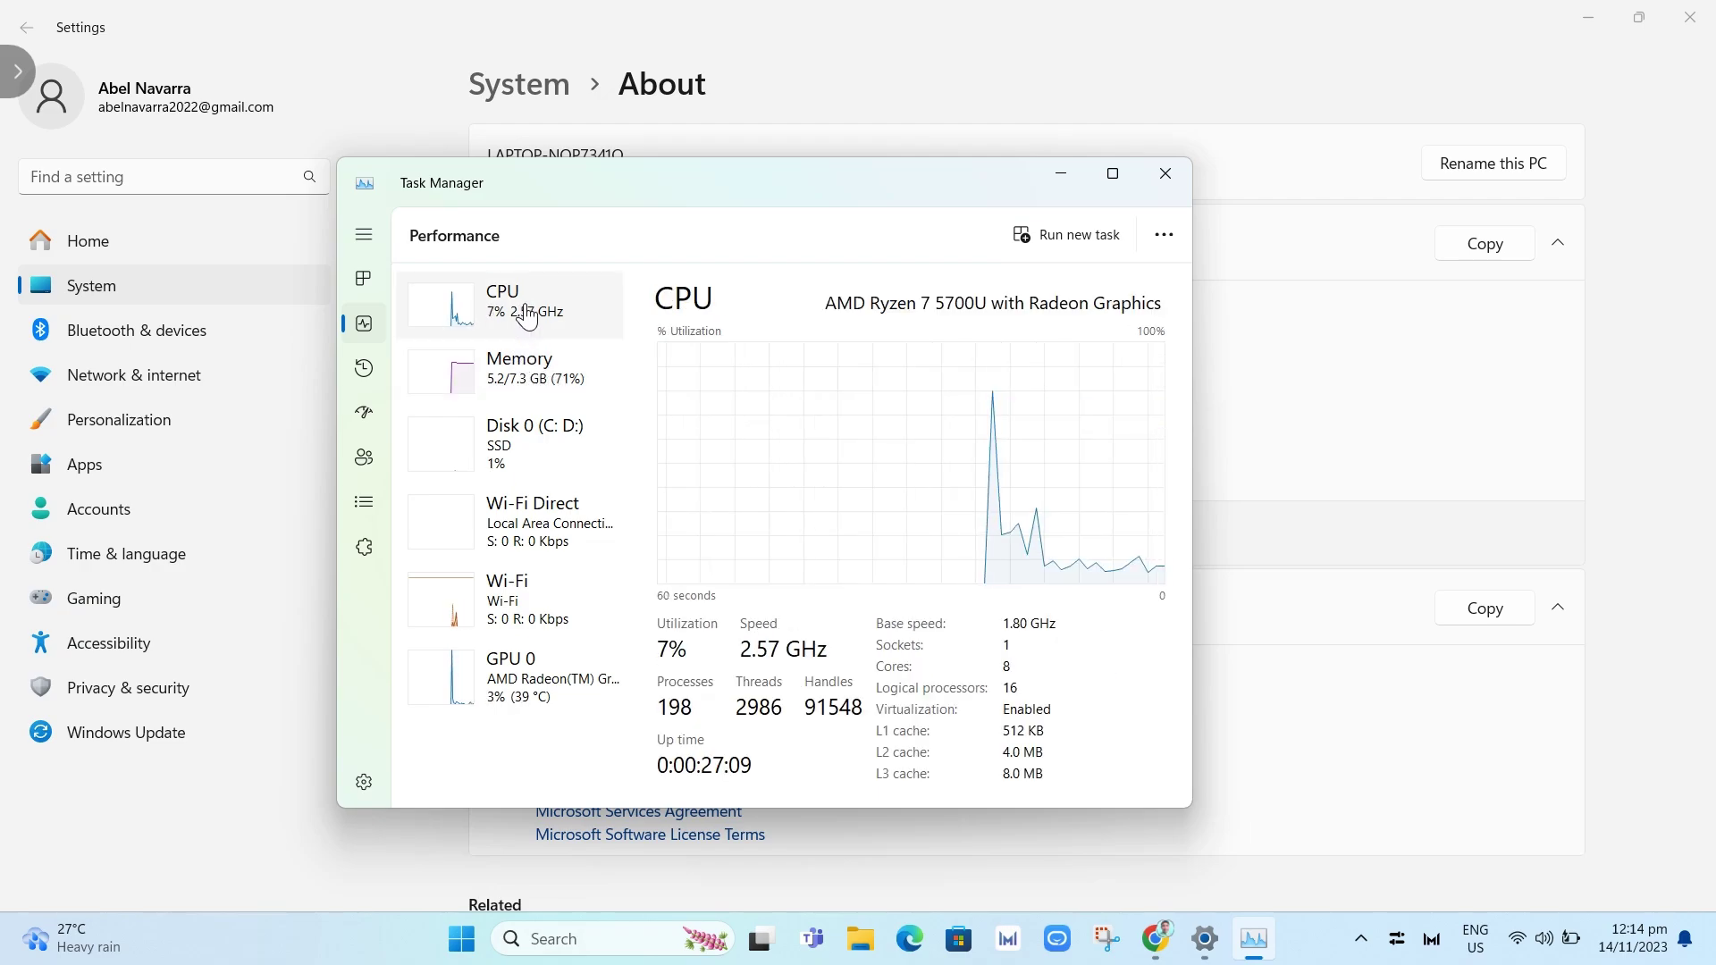
# Find and open "Turn Windows features on or off", and minimize the Settings window behind it
pyautogui.click(555, 936)
pyautogui.write('turn')
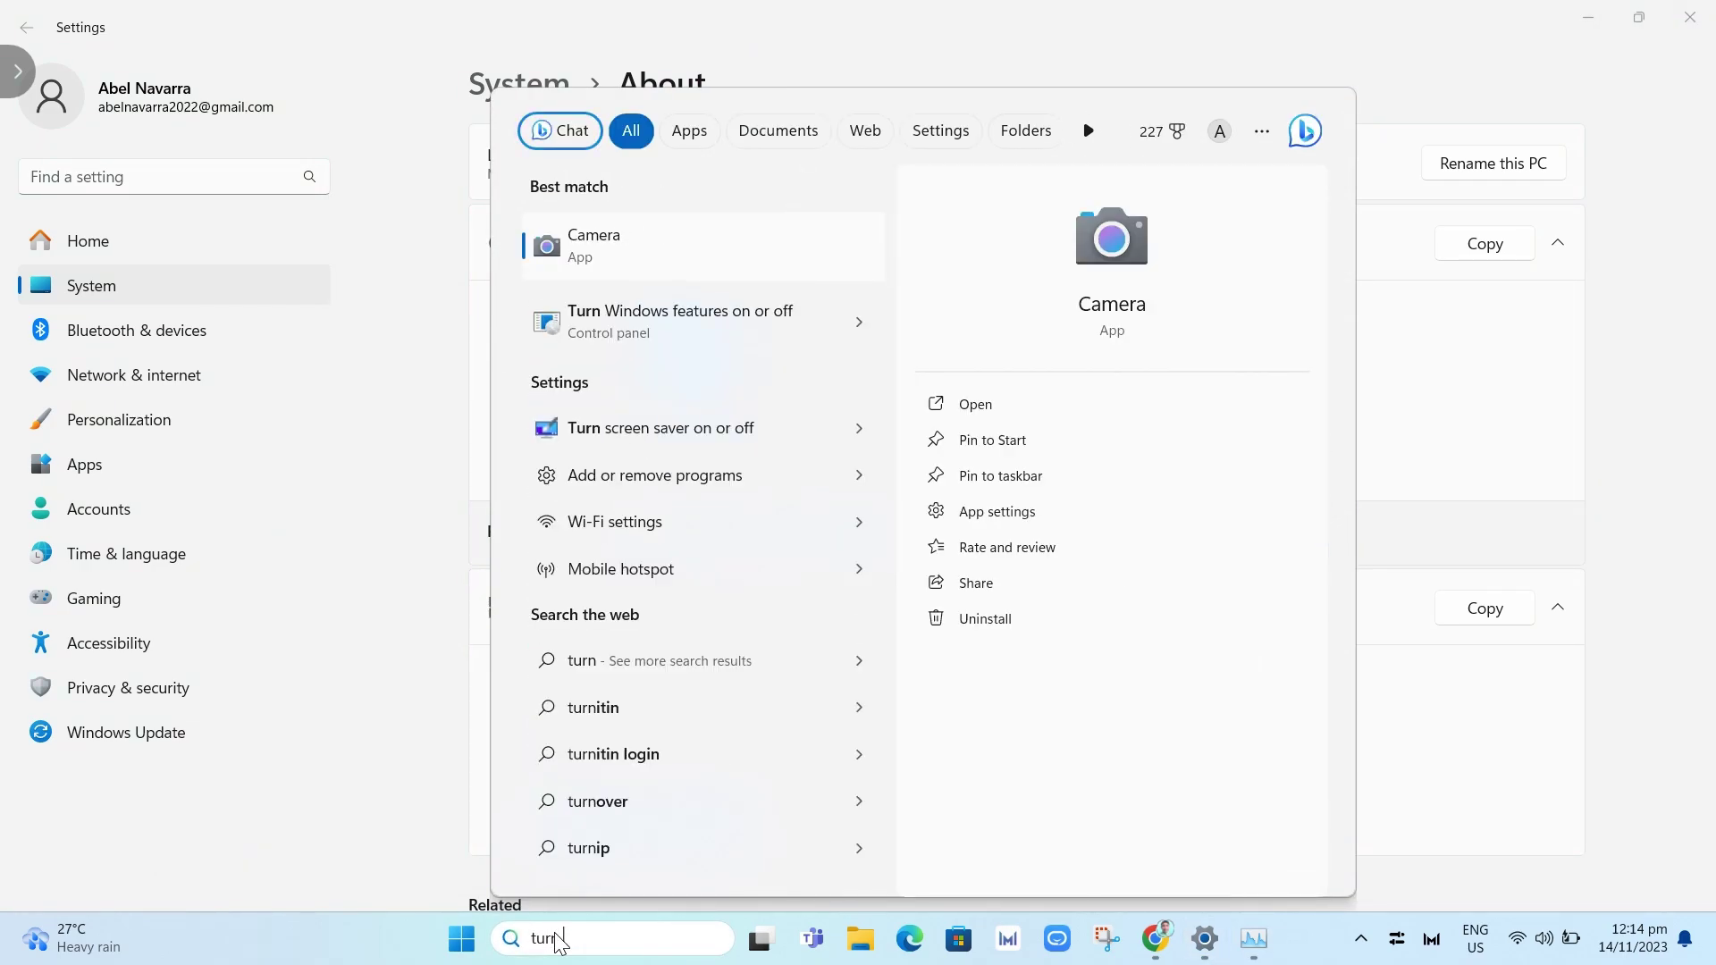
pyautogui.write(' on')
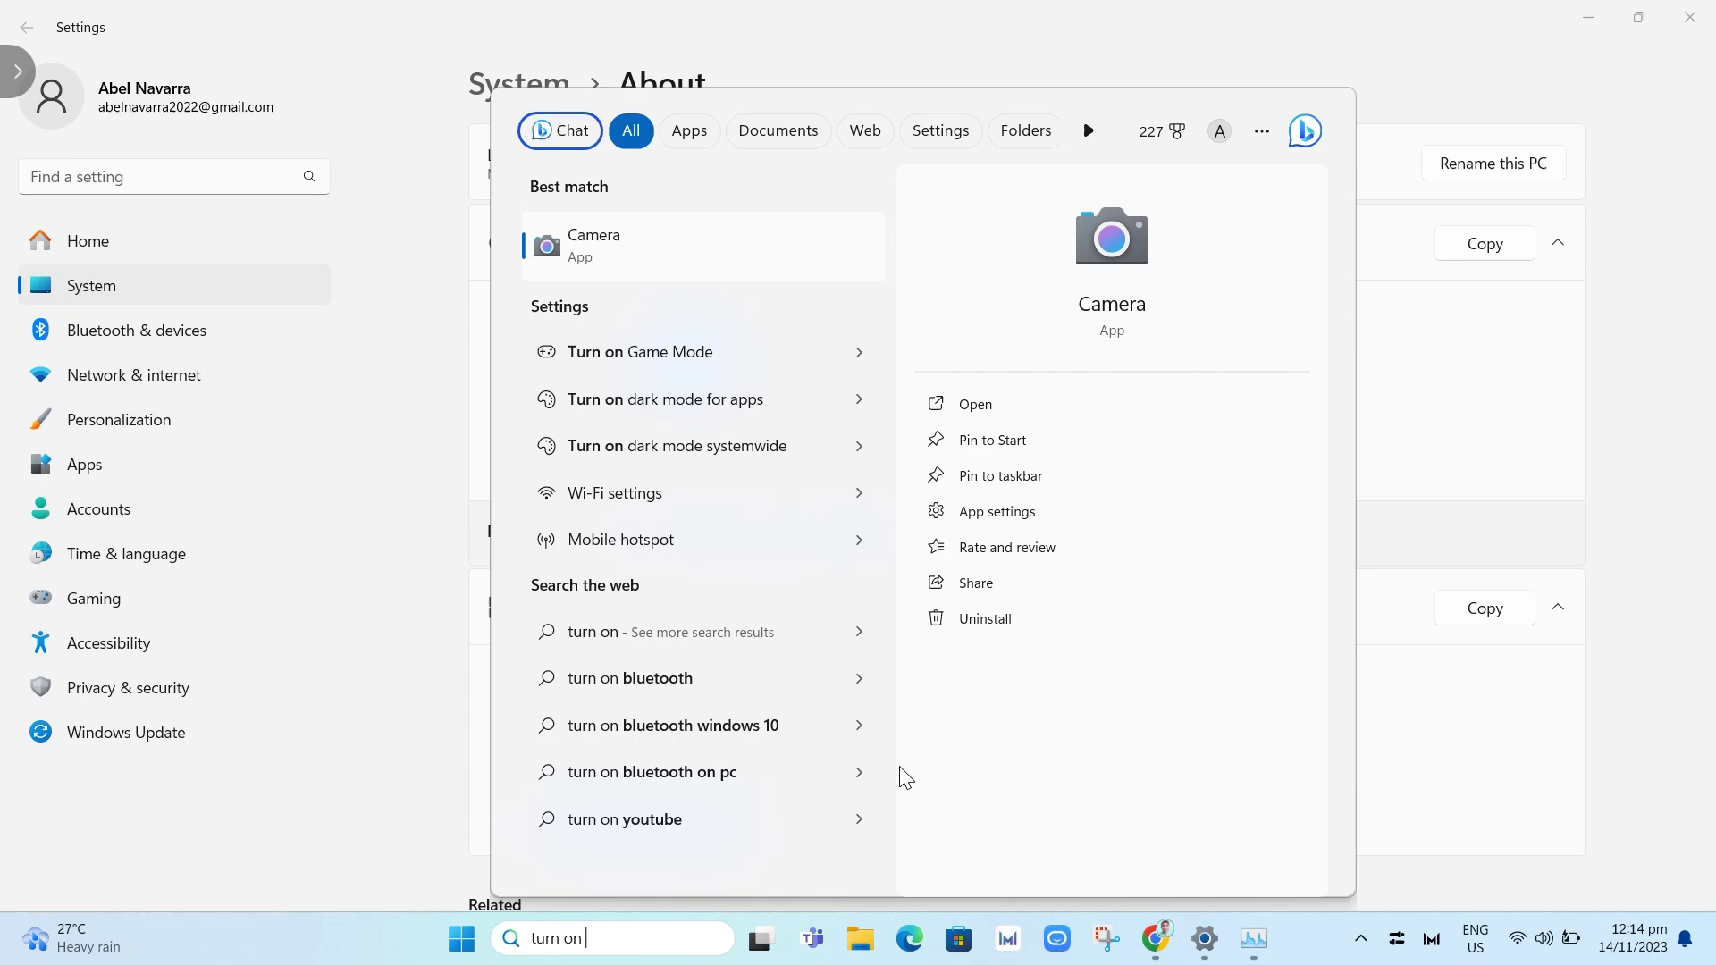
pyautogui.write('turn on')
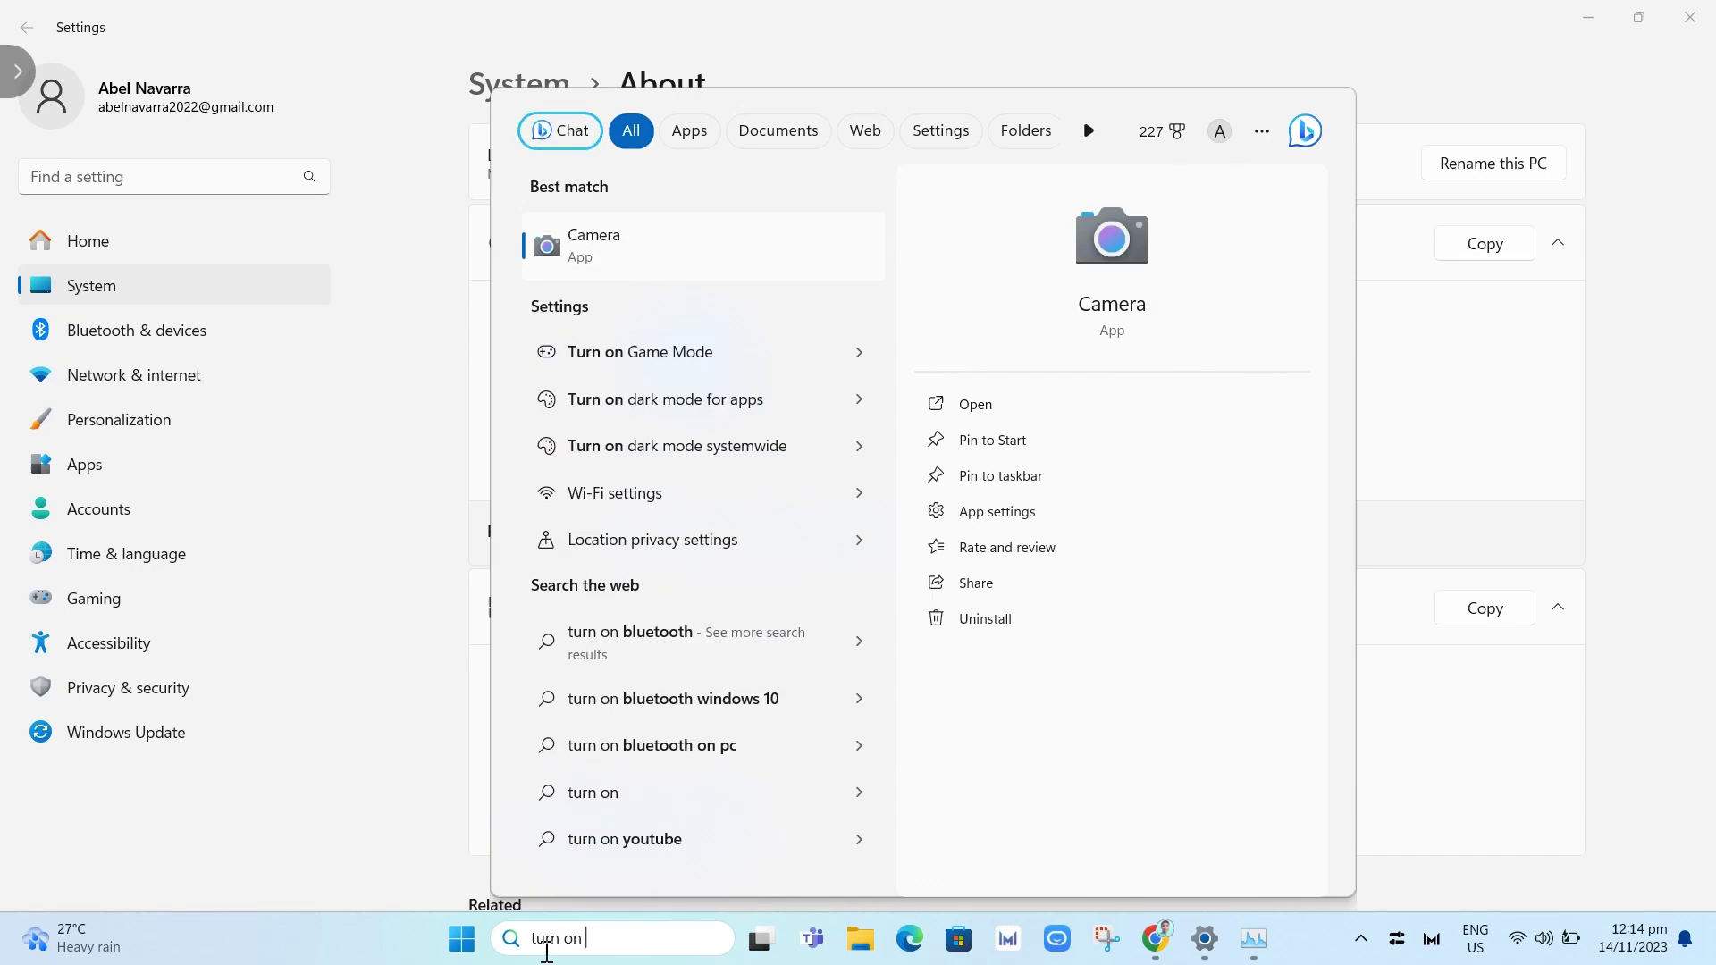
pyautogui.press('BackSpace')
pyautogui.press('BackSpace')
pyautogui.press('BackSpace')
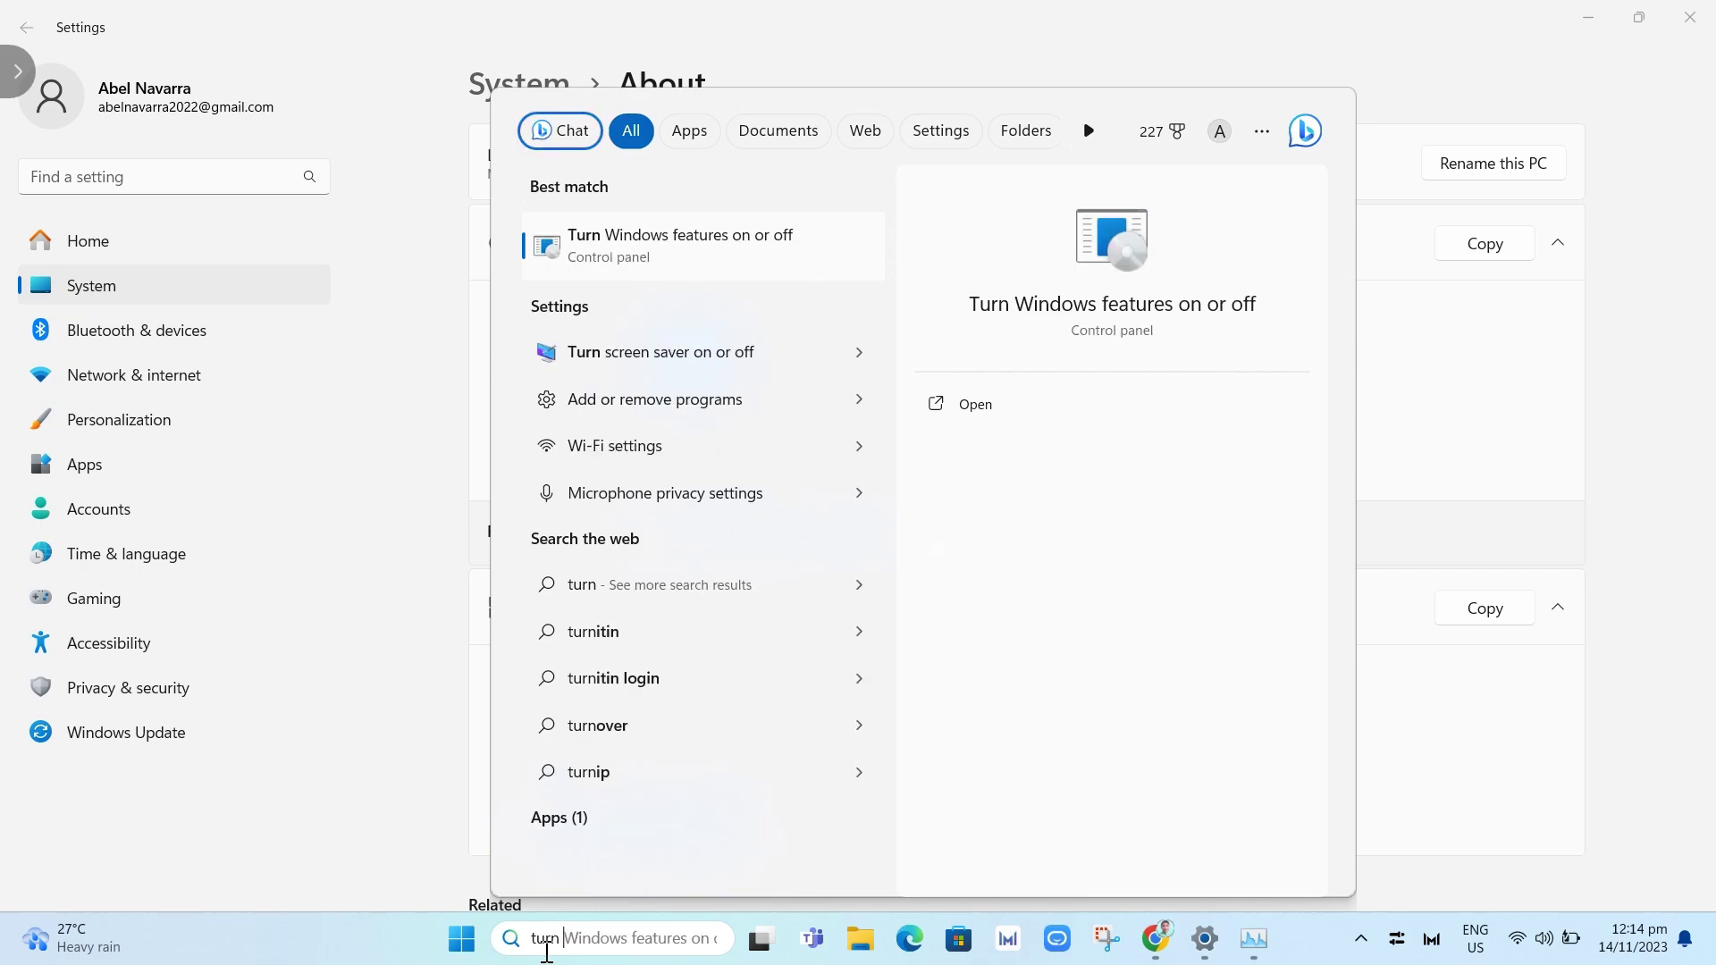
pyautogui.write('Windows featur')
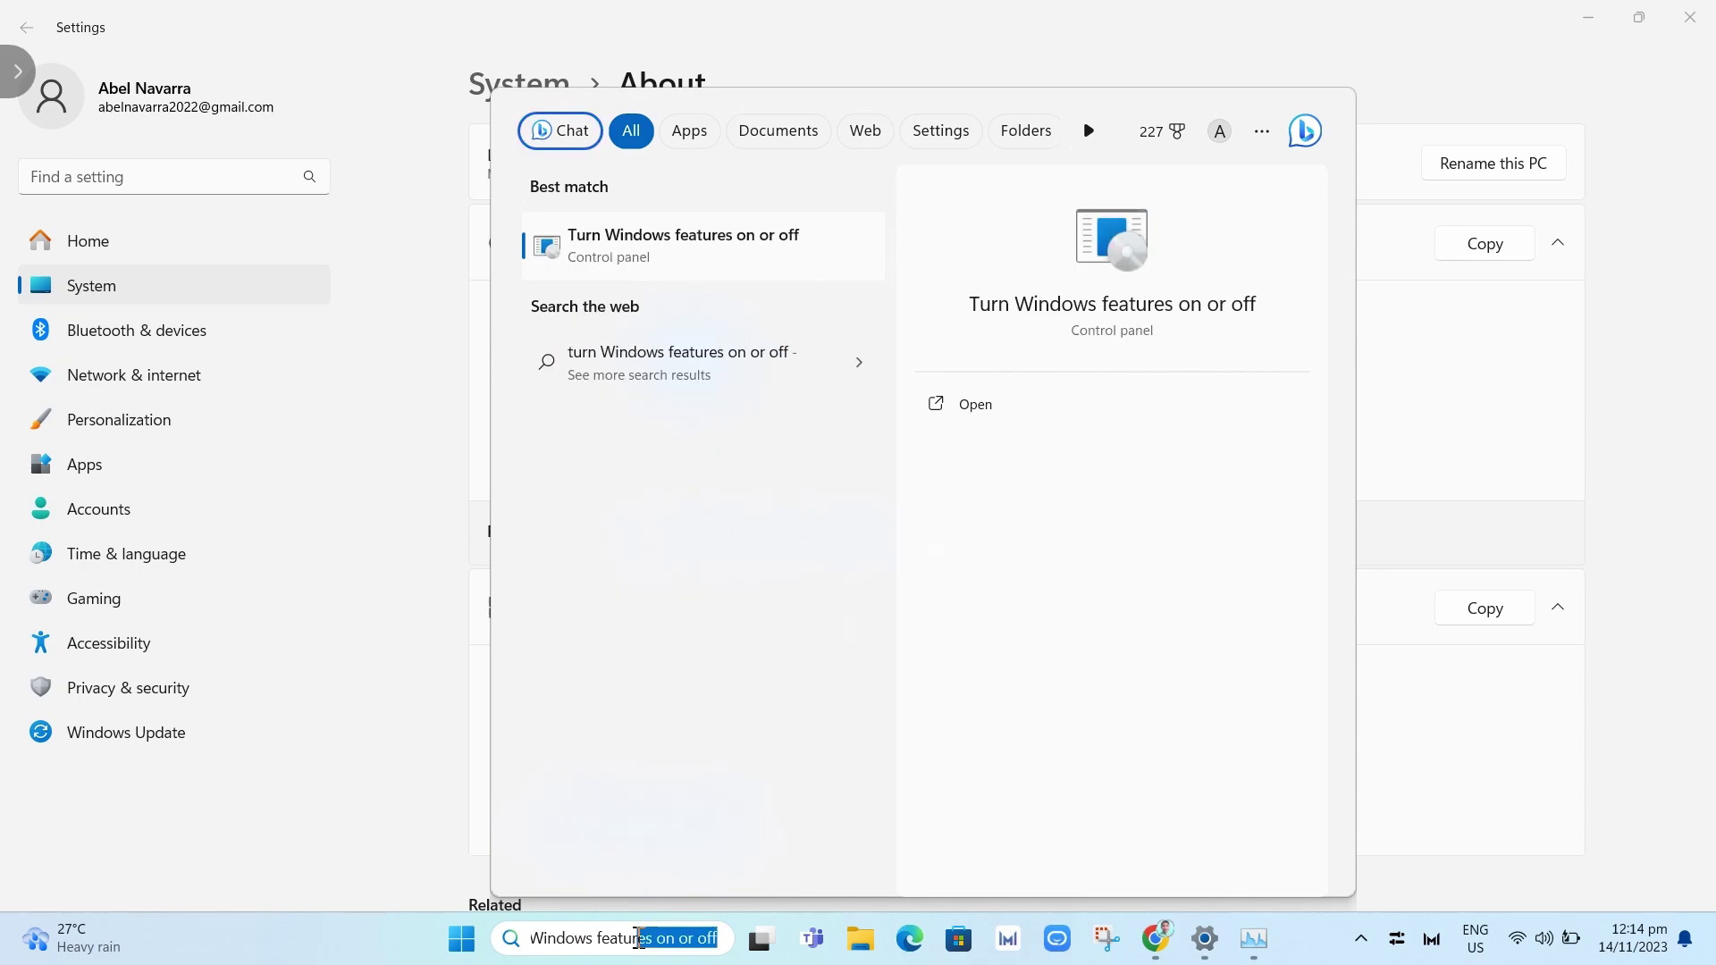
pyautogui.click(707, 257)
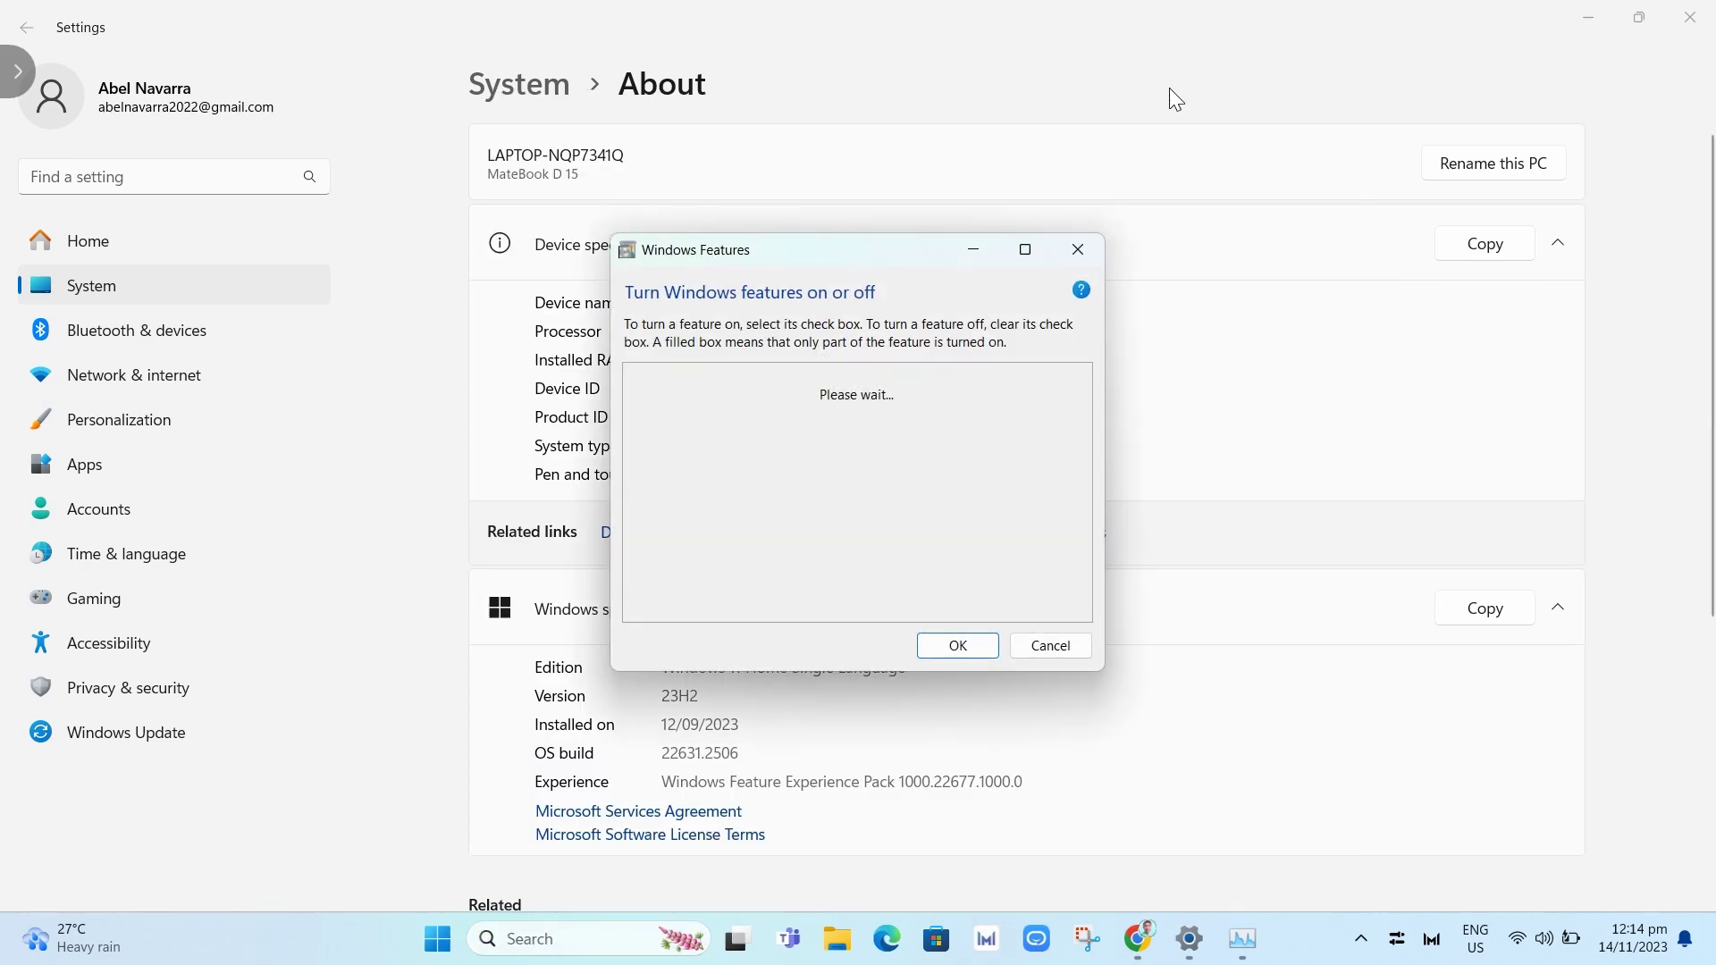
pyautogui.click(1589, 19)
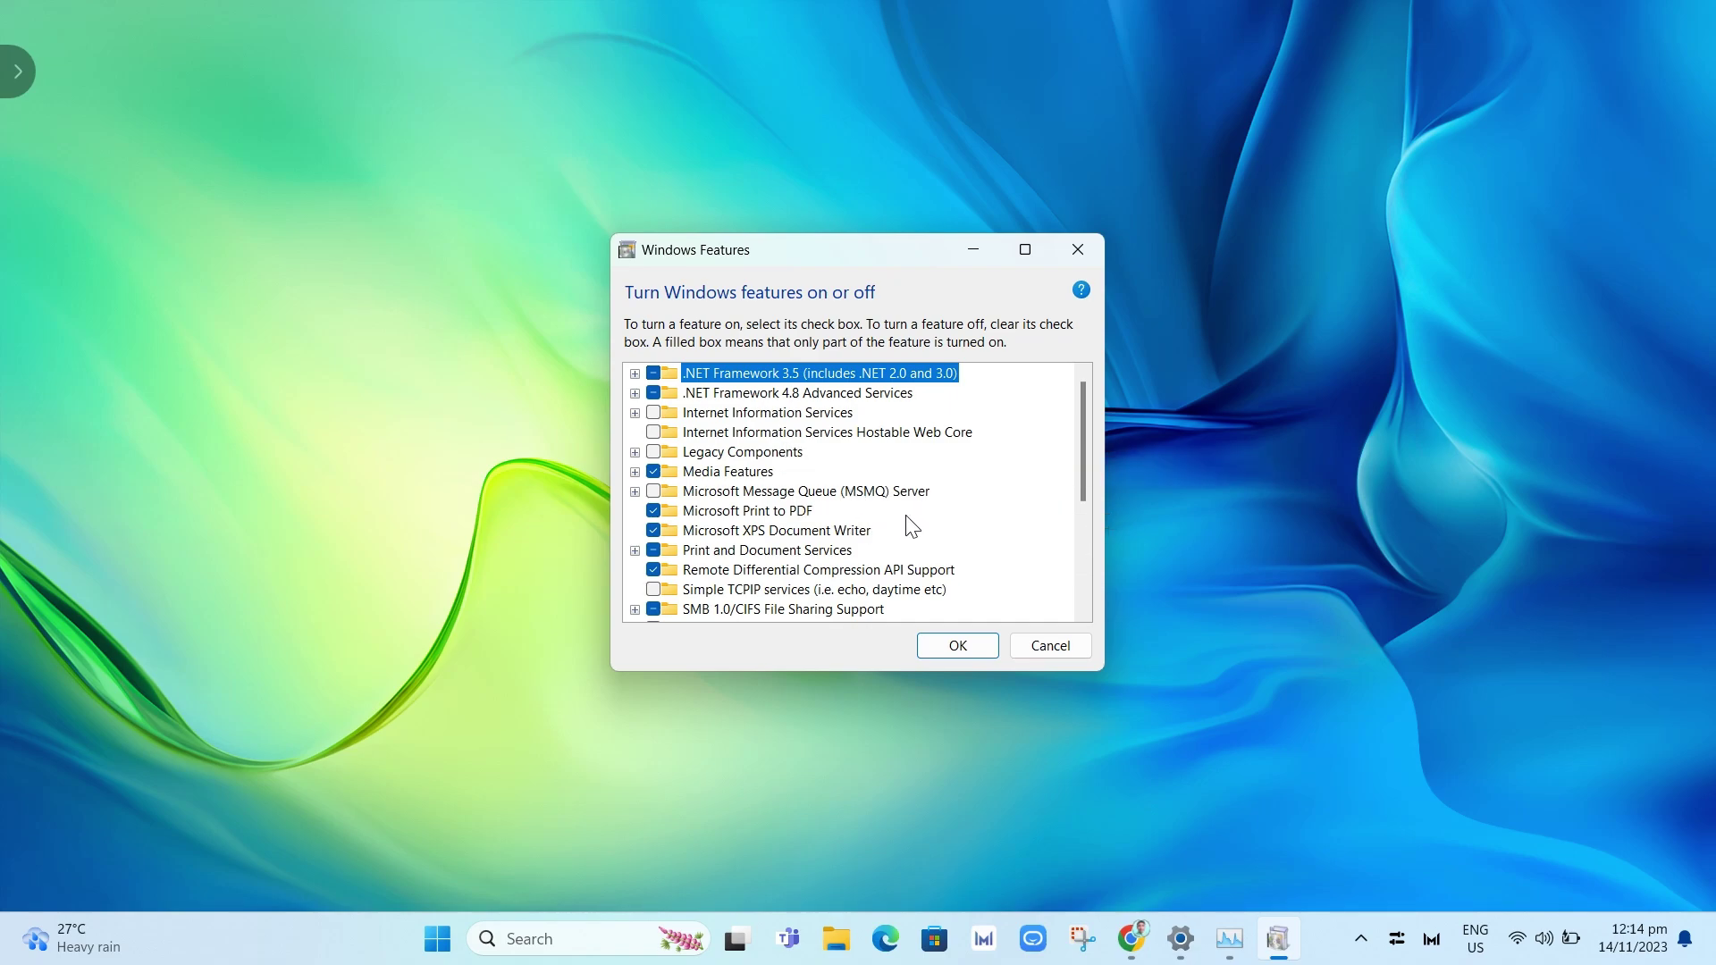
# Make sure Virtual Machine Platform is enabled in the Windows features list and confirm the dialog
pyautogui.scroll(-3, 911, 525)
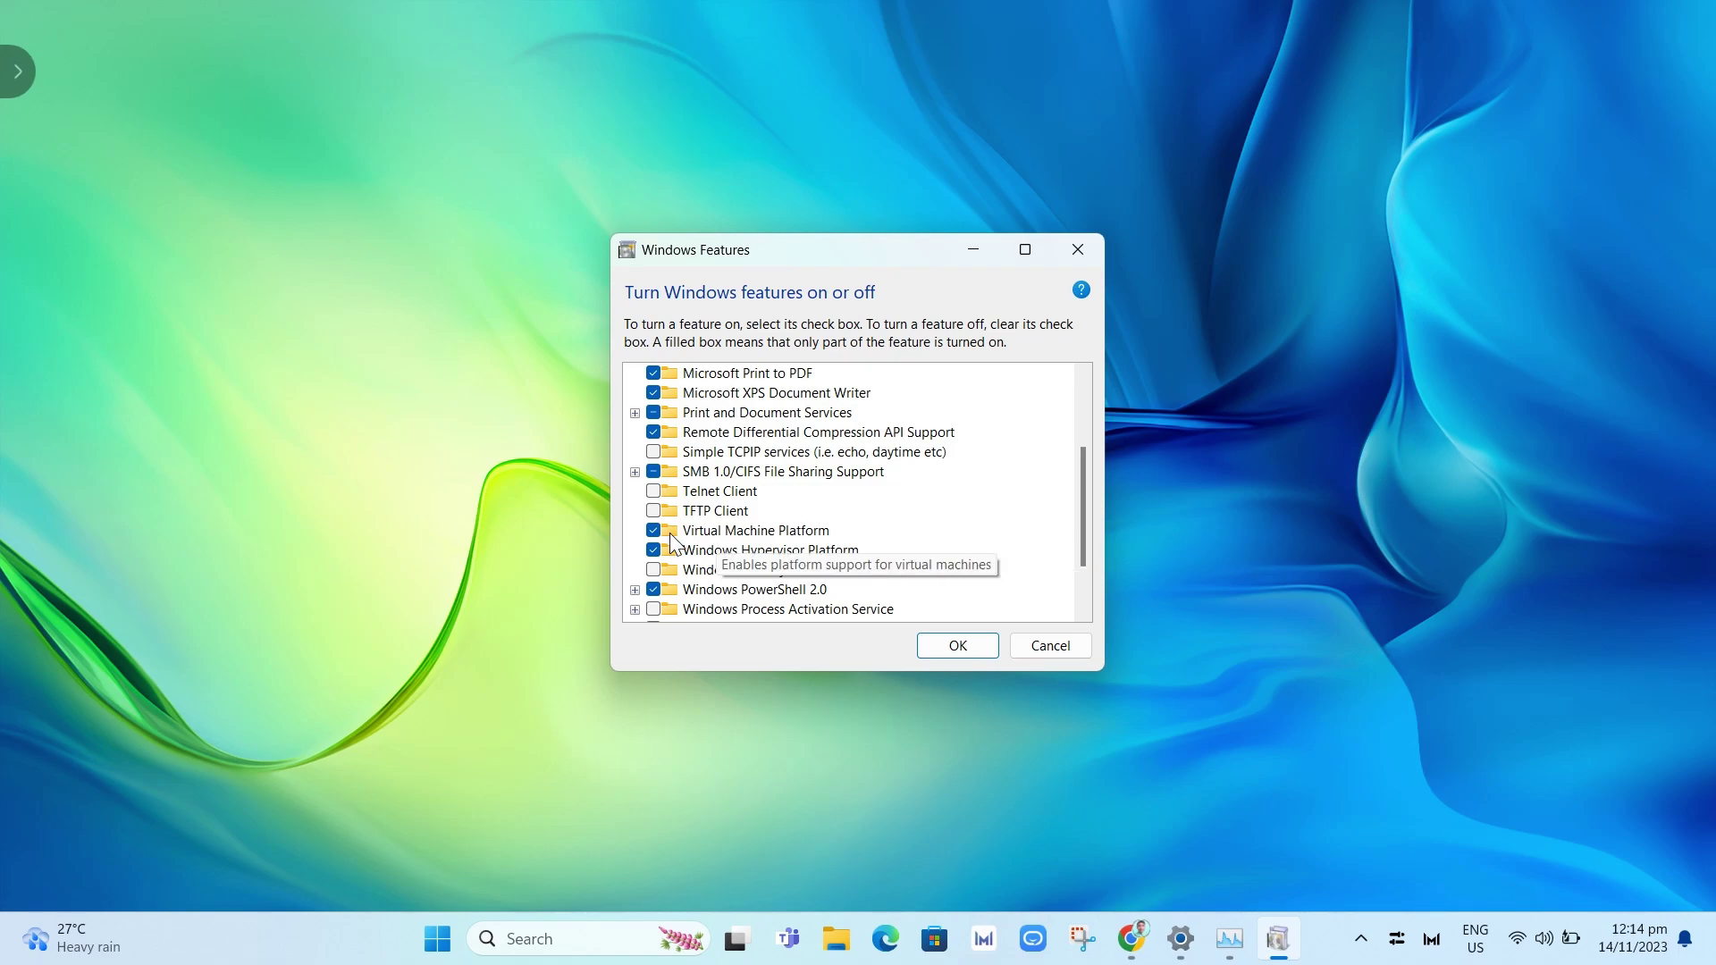
pyautogui.click(654, 529)
pyautogui.click(654, 529)
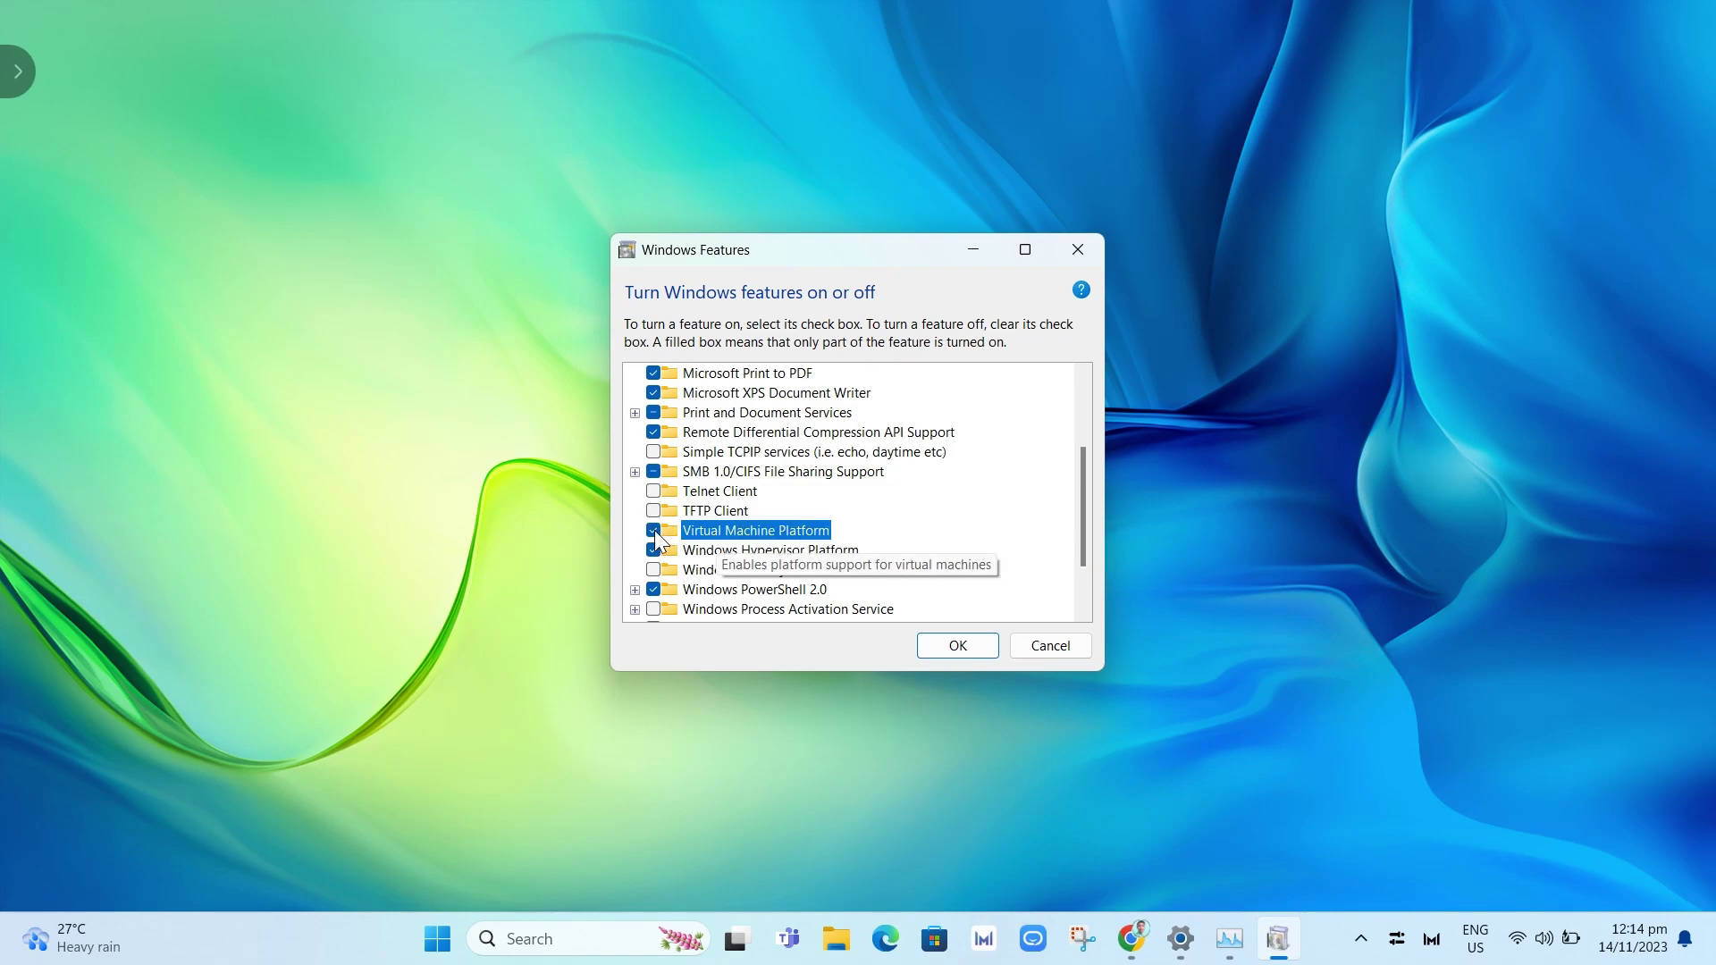
pyautogui.click(940, 644)
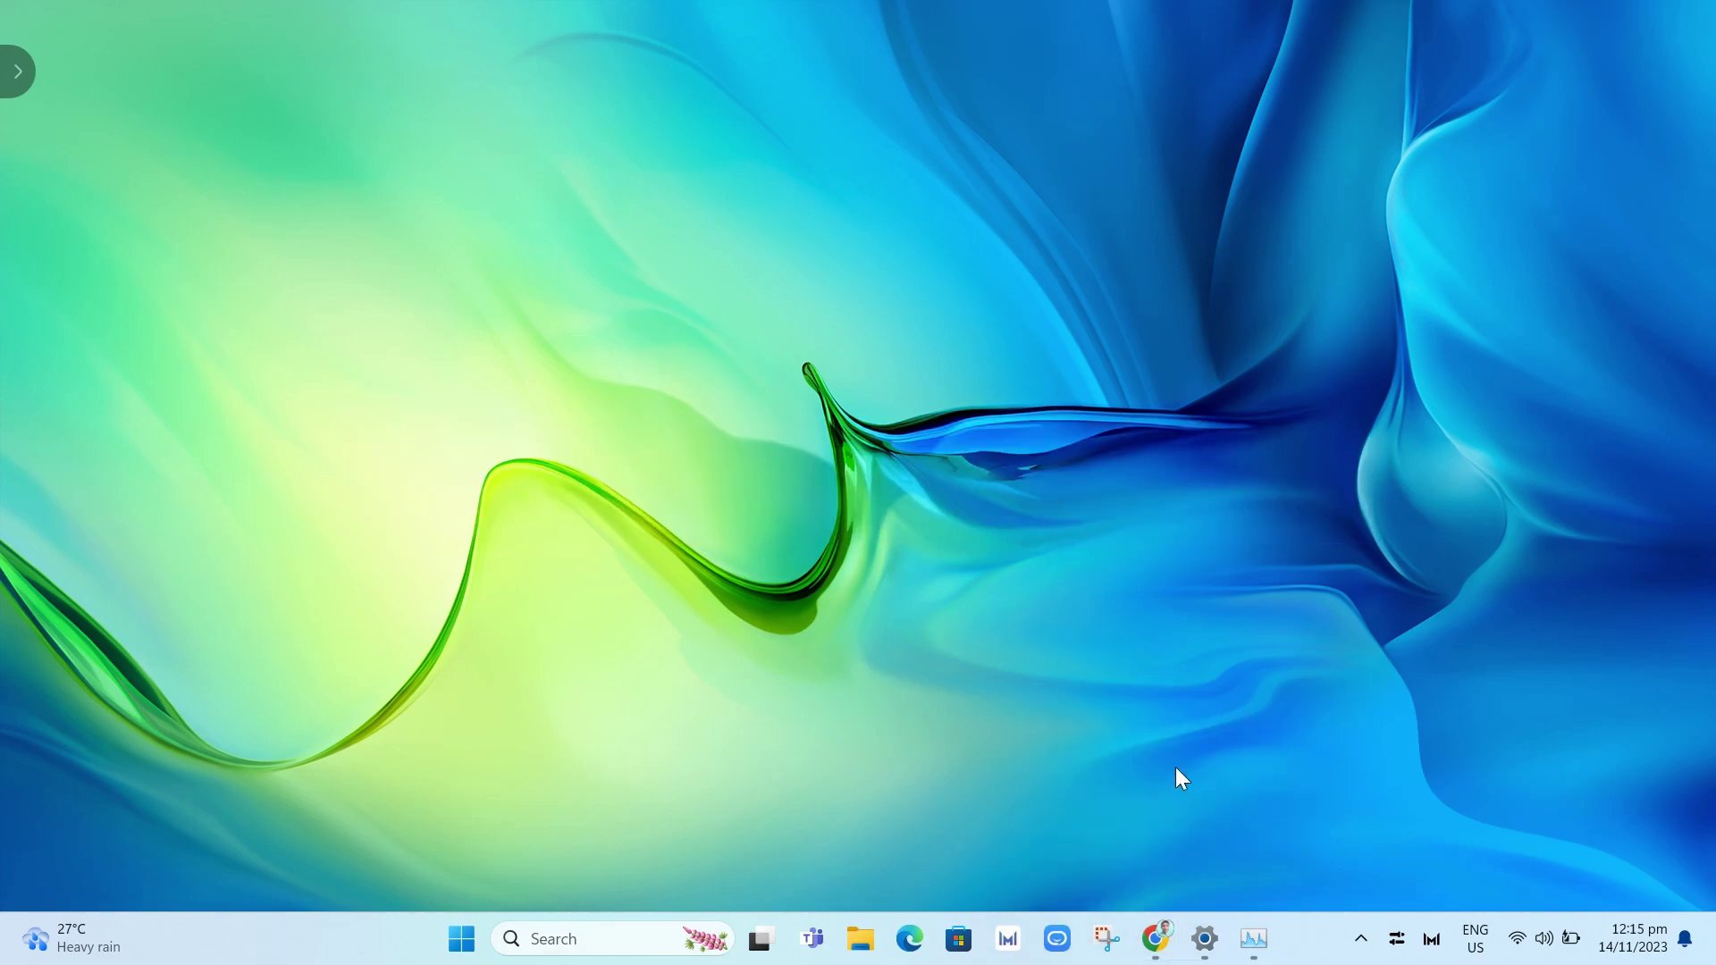
# Open a new Chrome window, maximize it and search Google for "wsa builds"
pyautogui.rightClick(1155, 936)
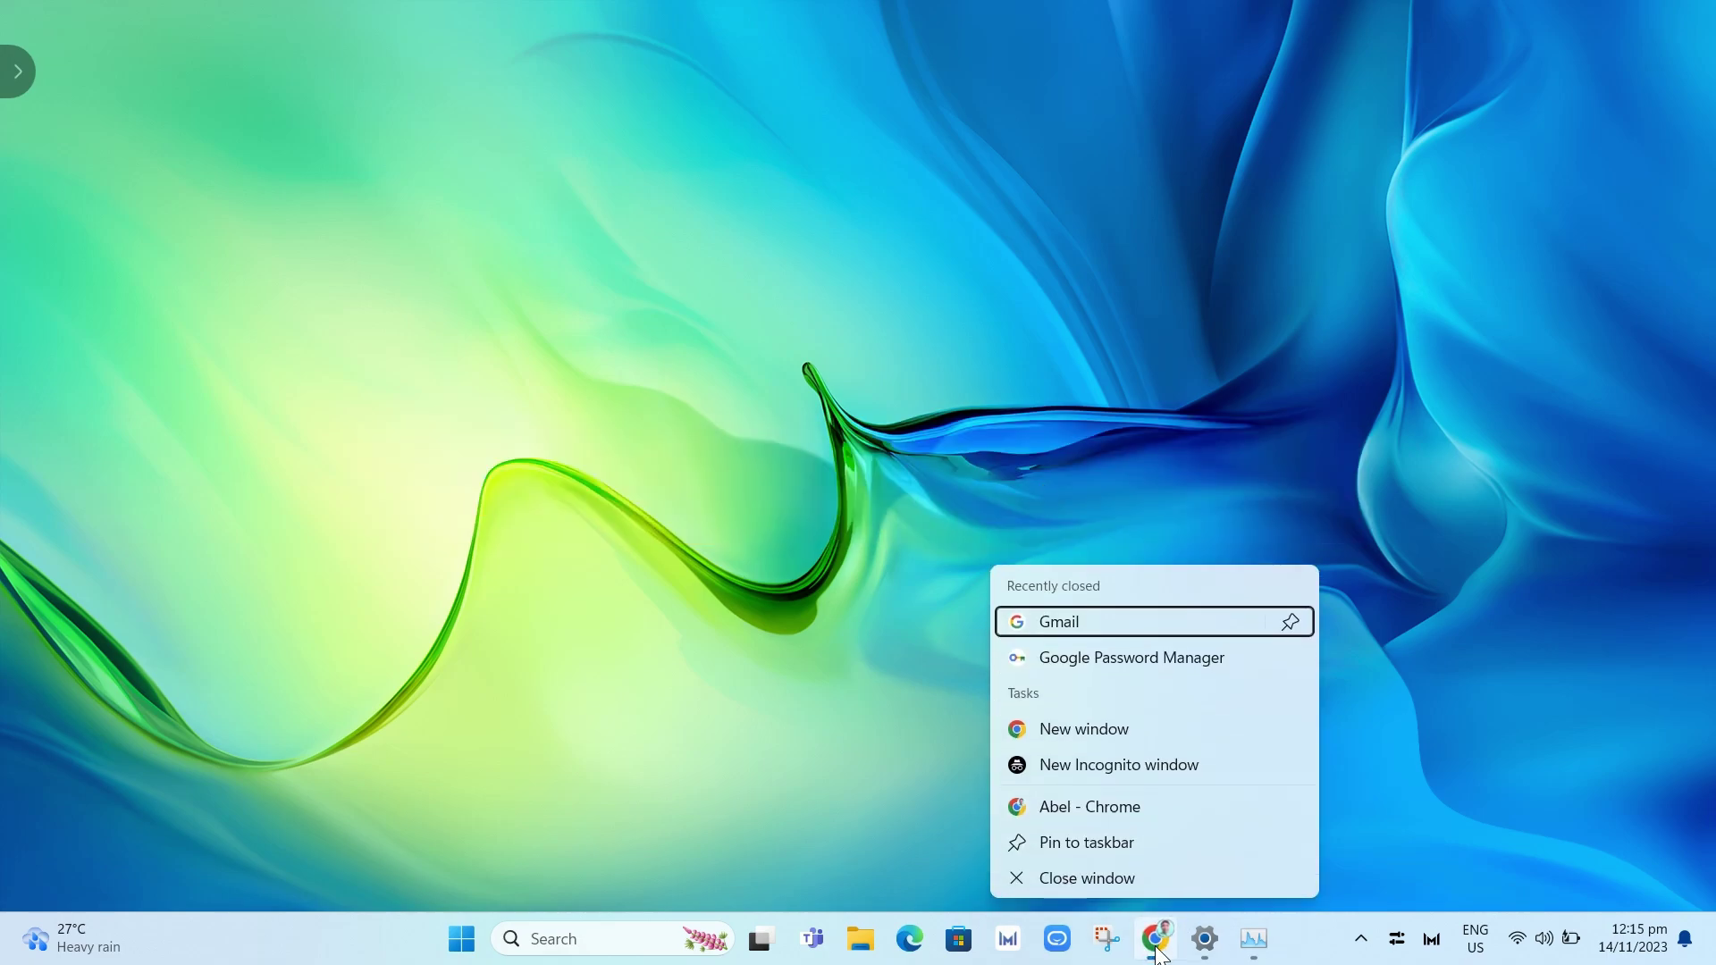
pyautogui.click(1084, 729)
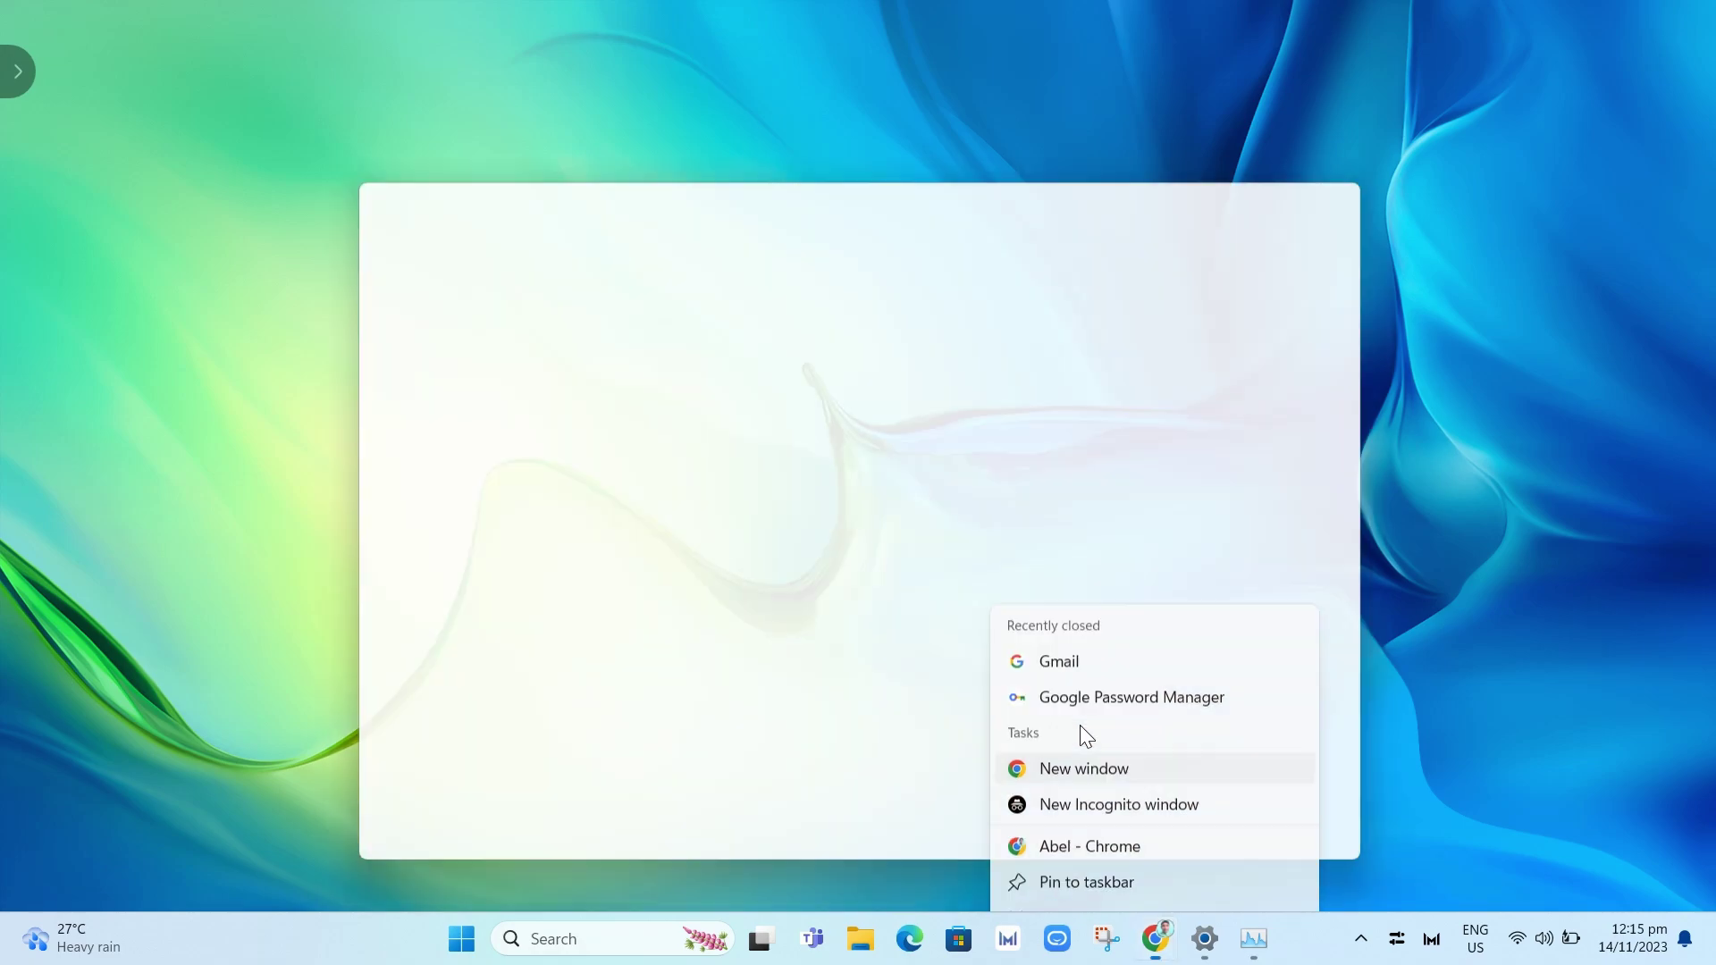
pyautogui.click(746, 642)
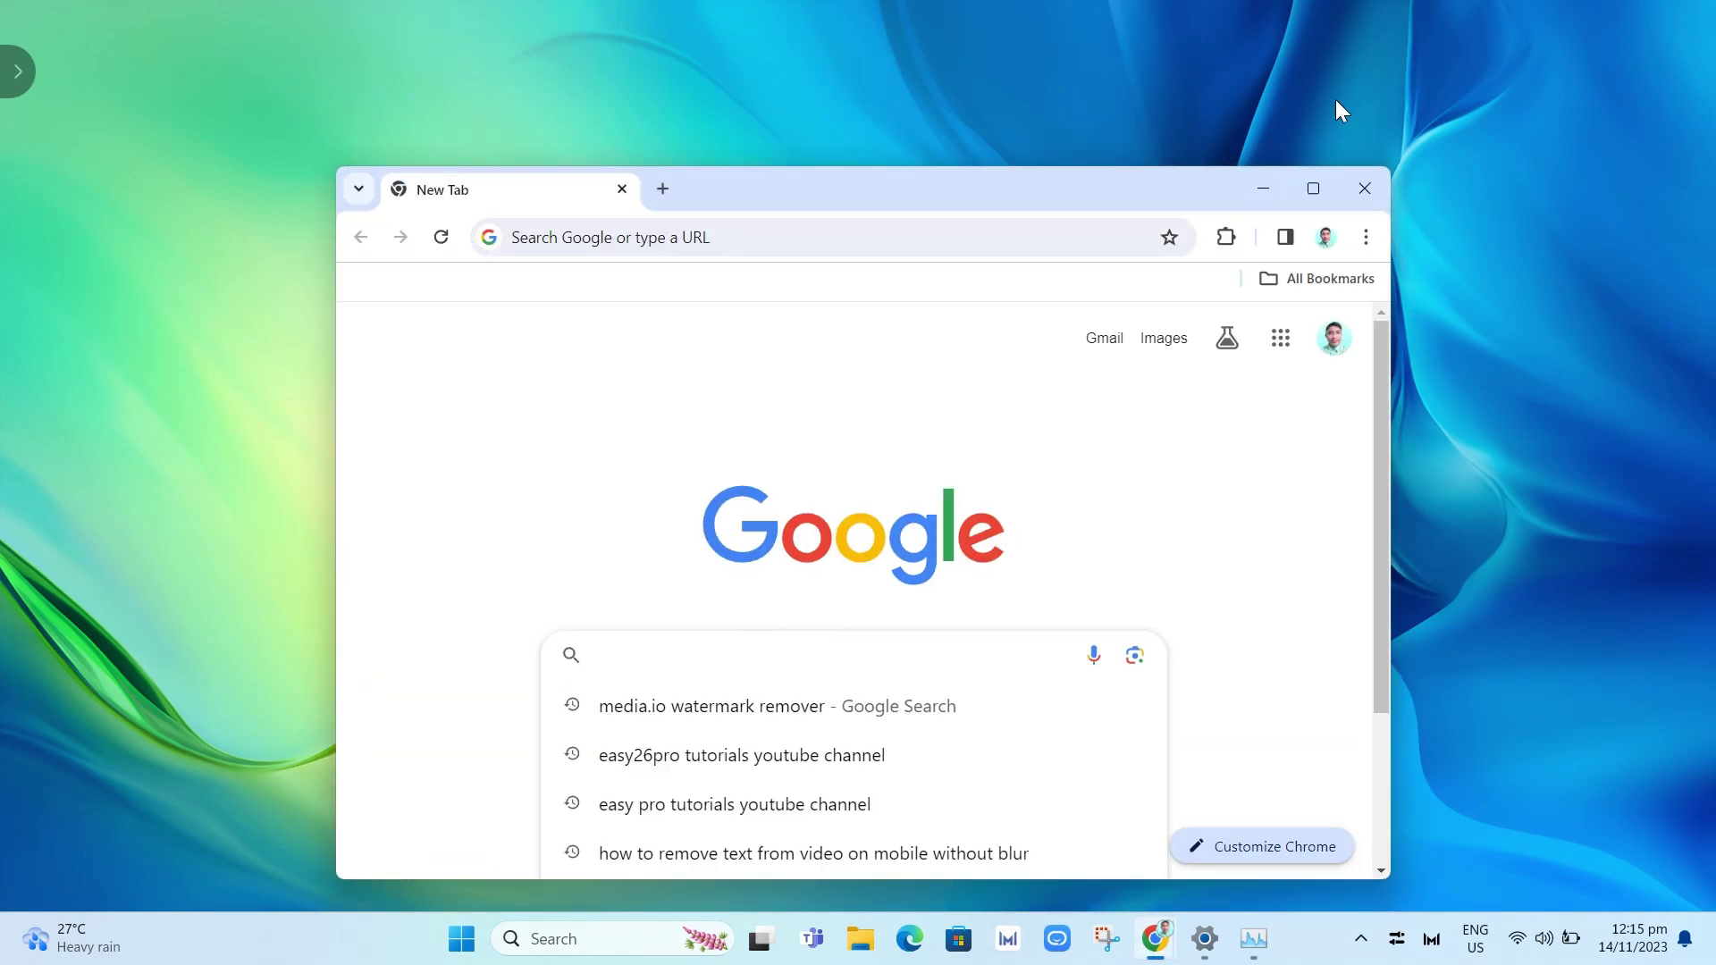
pyautogui.click(1311, 191)
pyautogui.write('w')
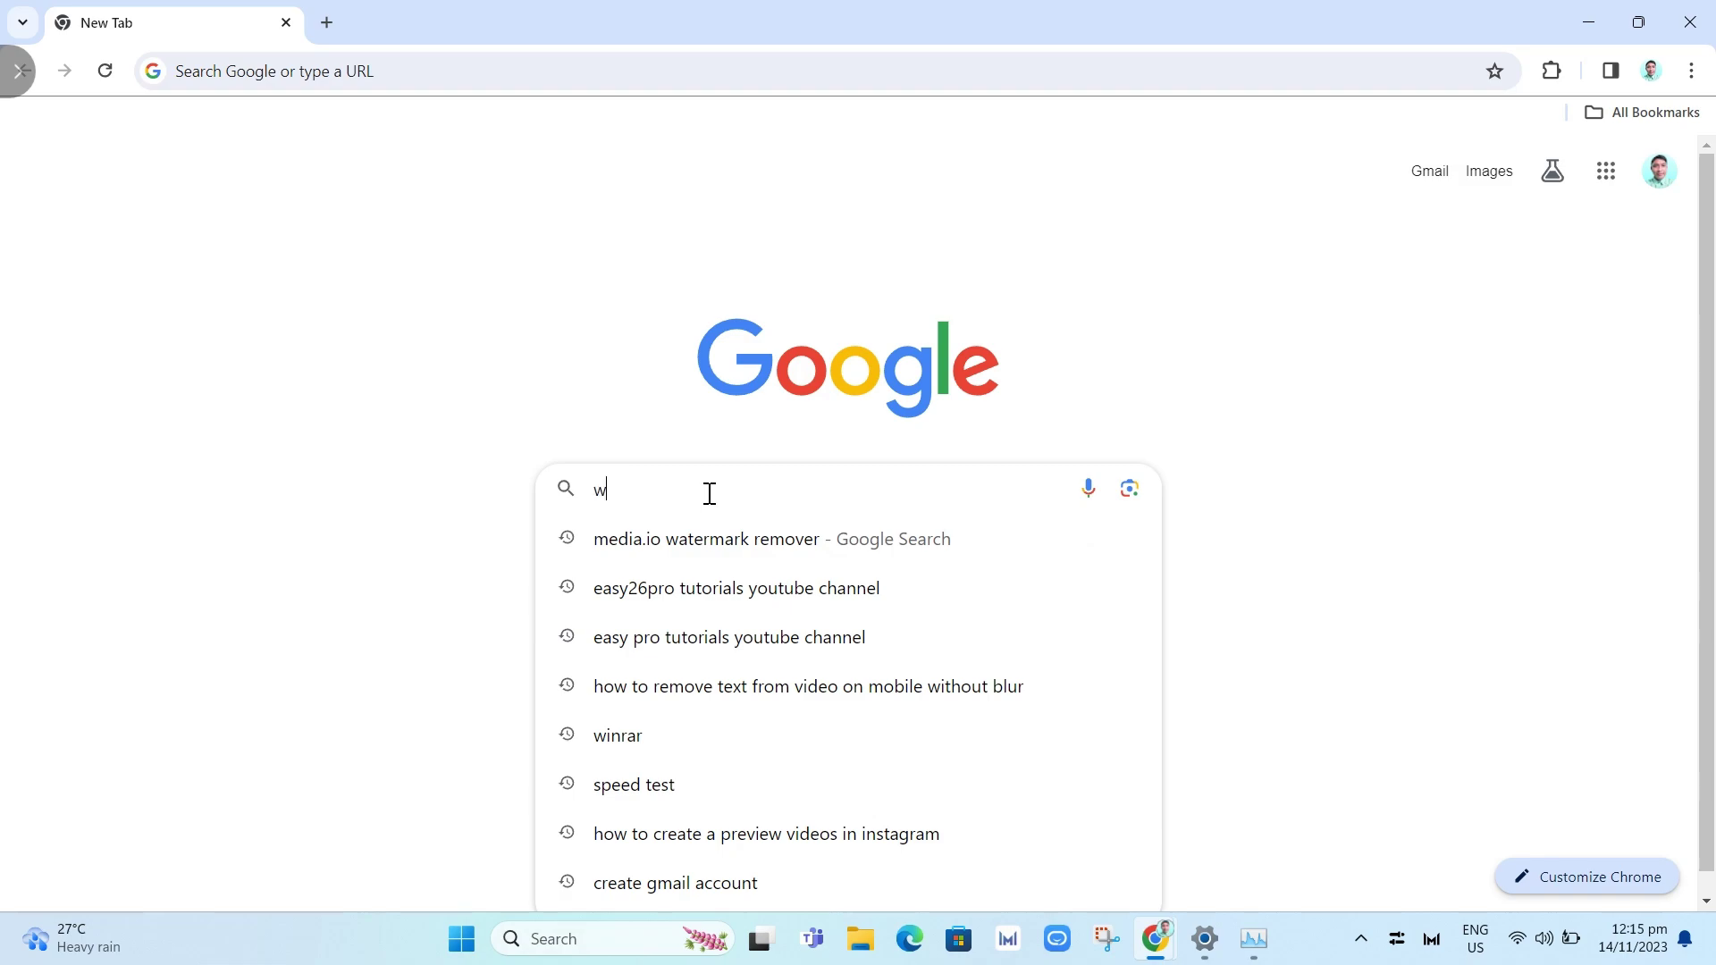
pyautogui.write('sa buil')
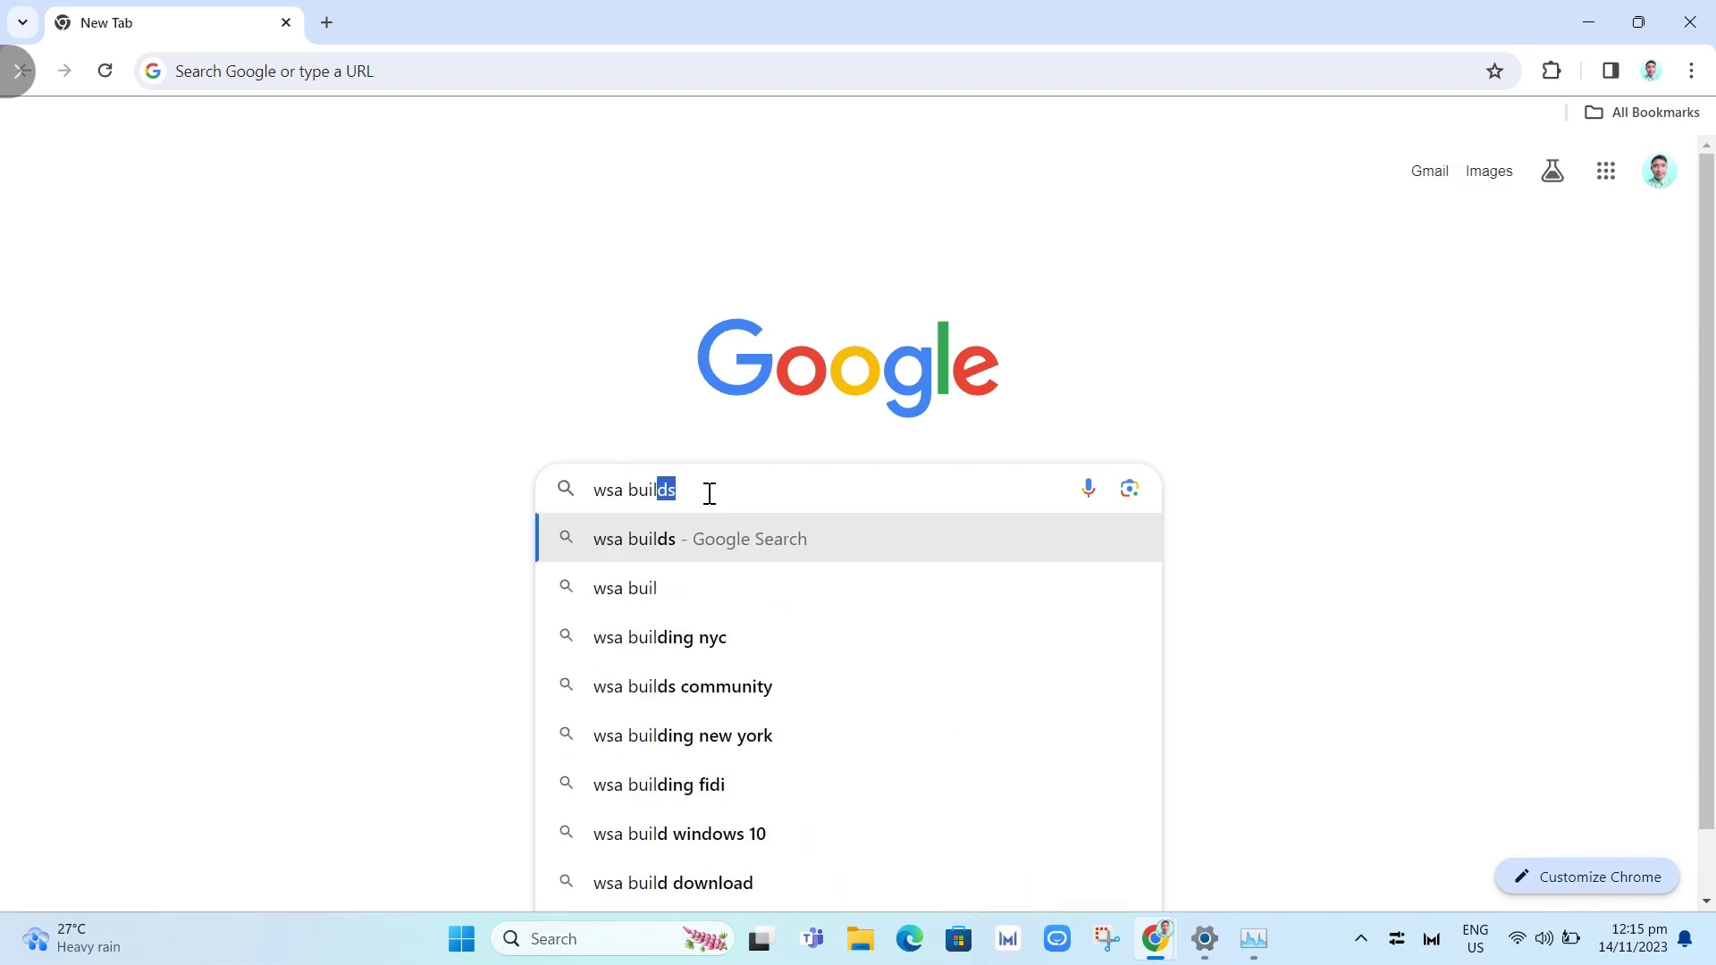
pyautogui.press('Return')
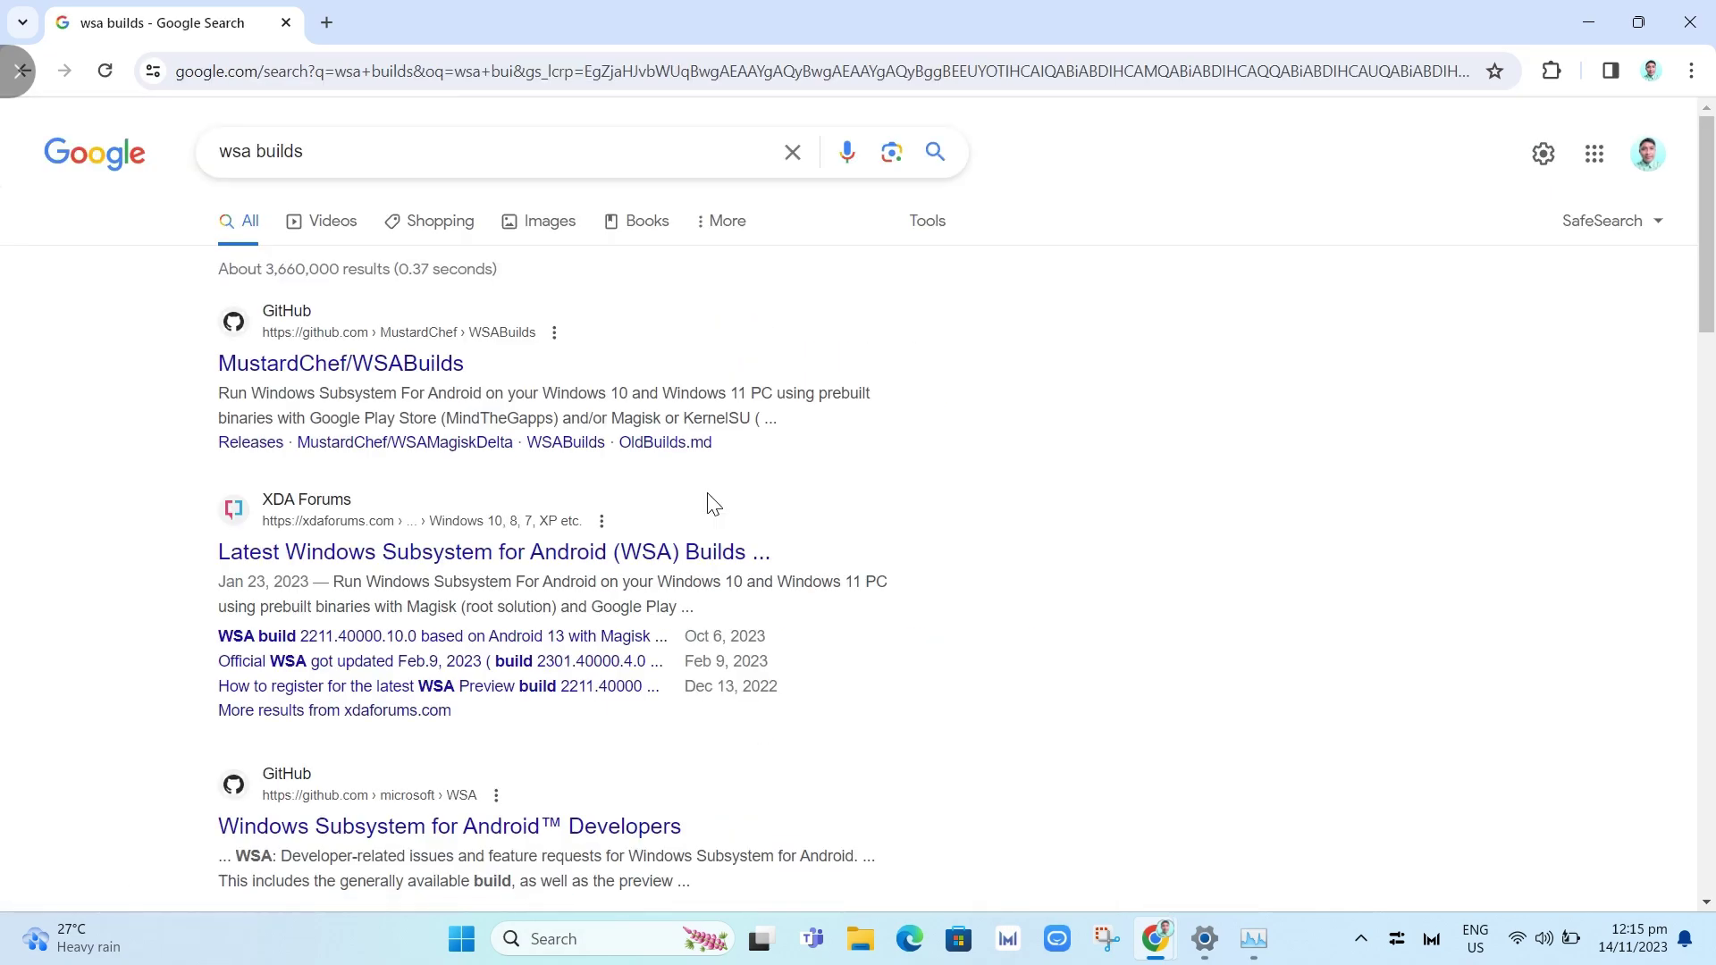
# Open the WSABuilds GitHub repository from the search results and go to its latest stable Windows 11 x64 build's release page
pyautogui.click(397, 373)
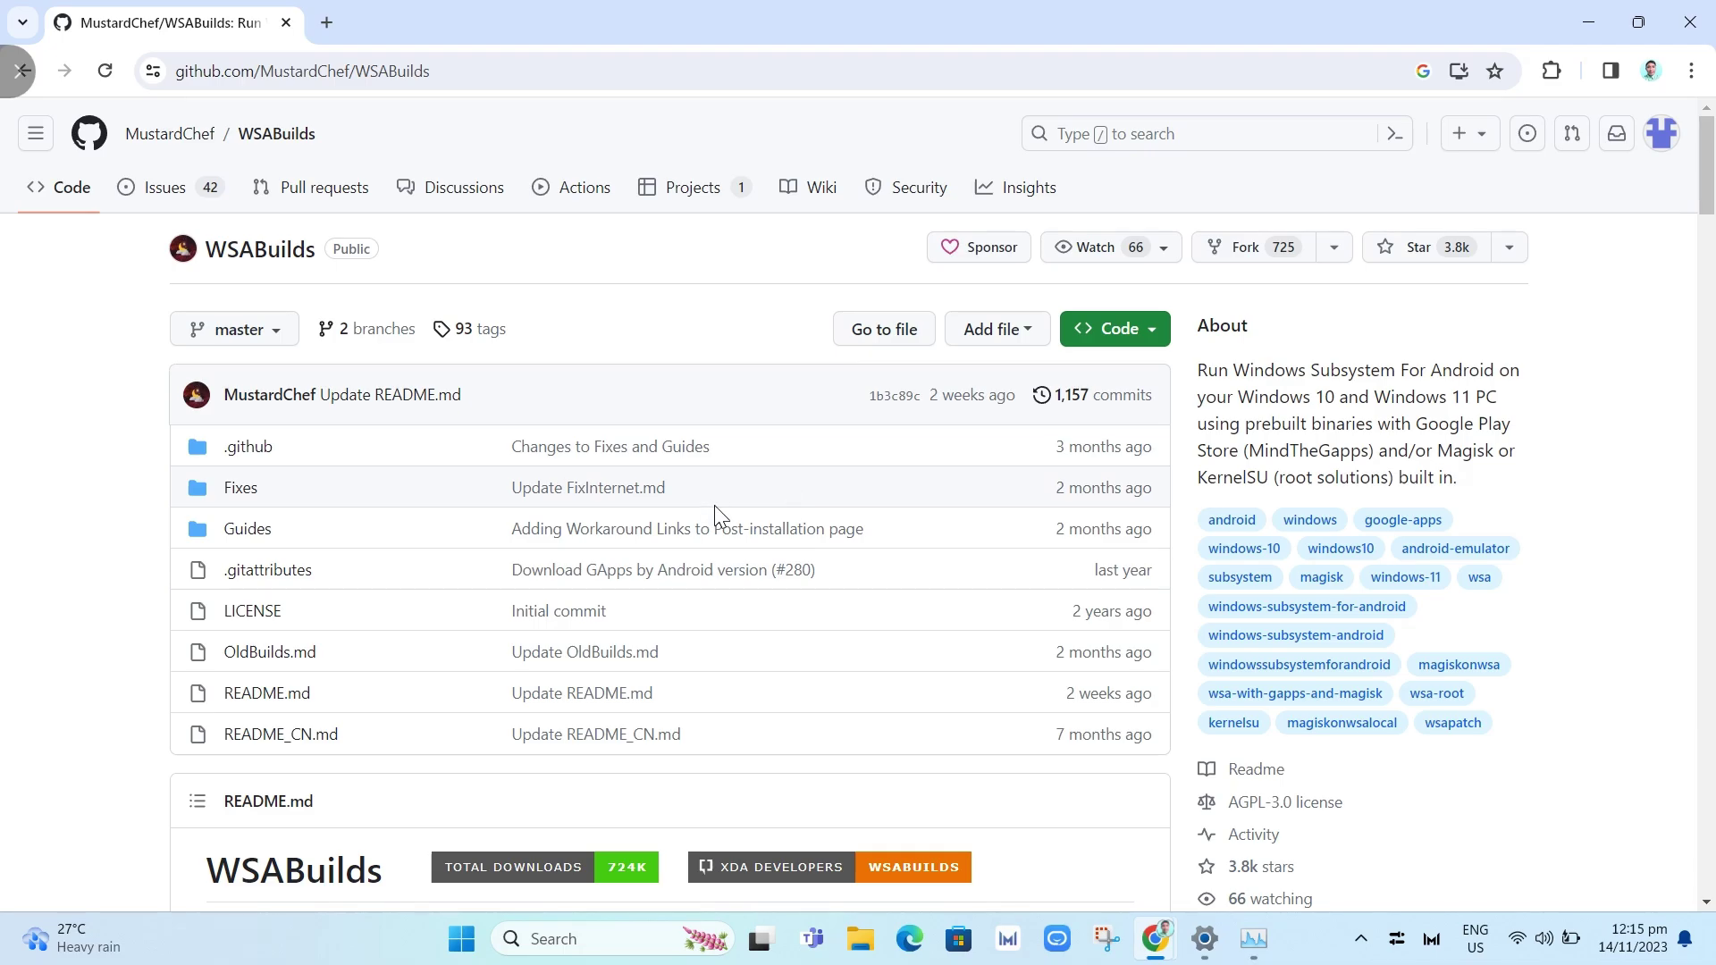
pyautogui.scroll(-15, 716, 512)
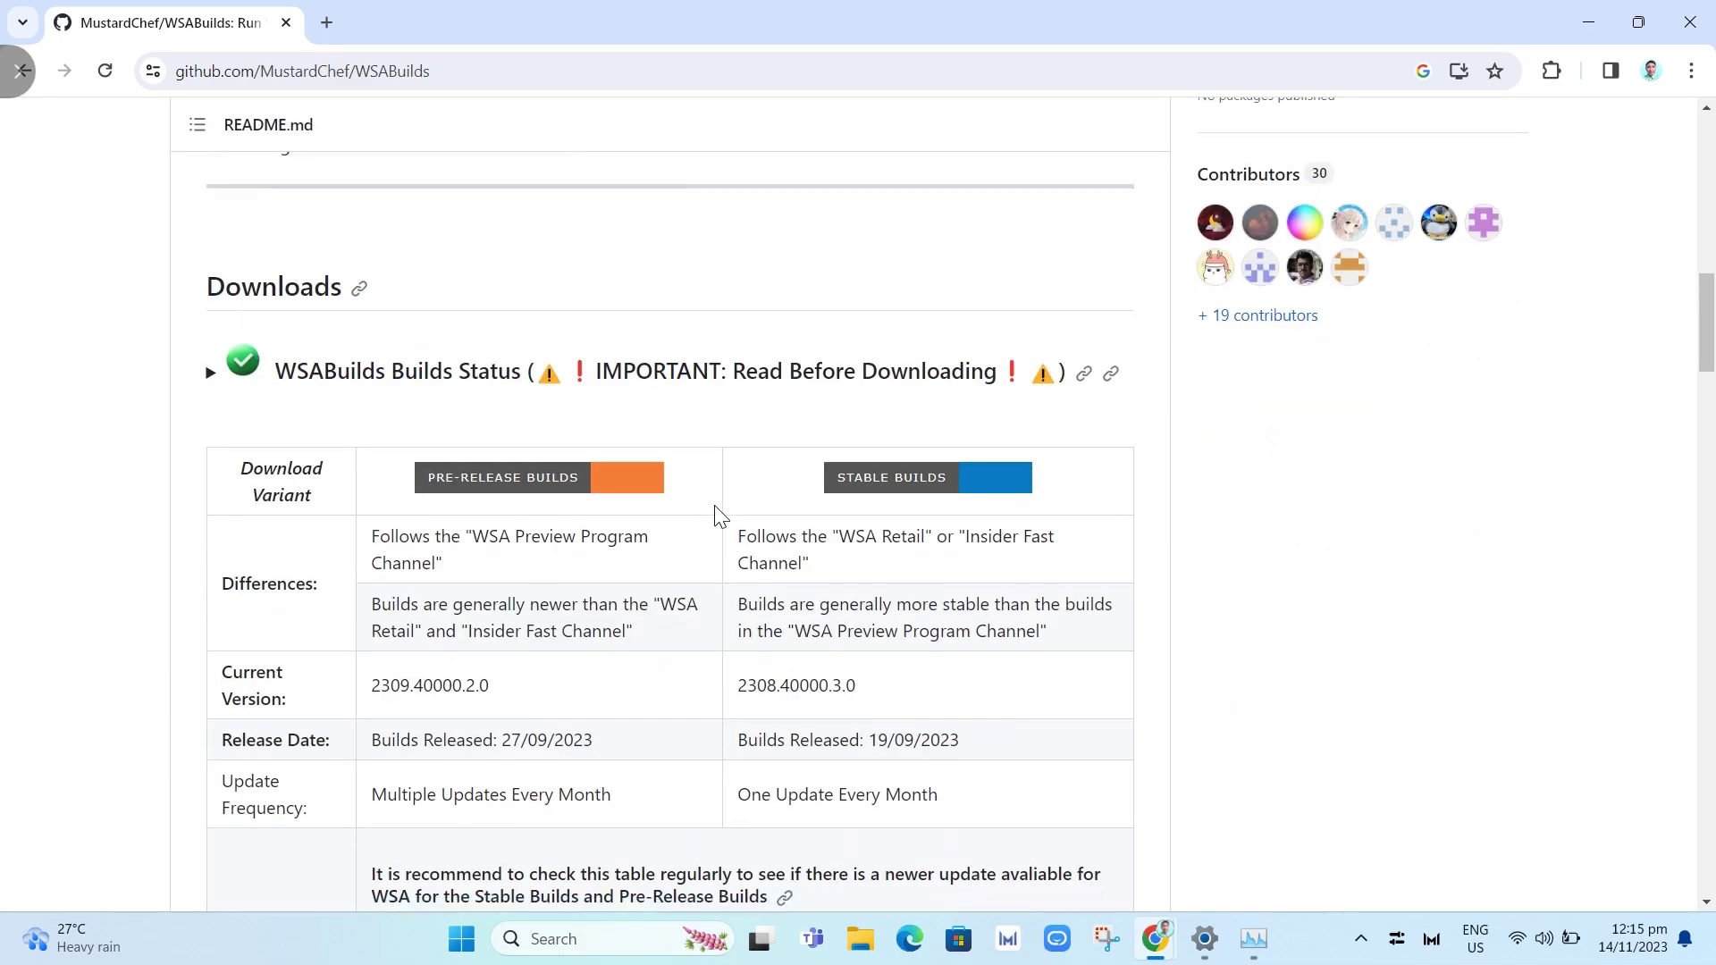
pyautogui.scroll(-10, 716, 514)
pyautogui.scroll(2, 706, 500)
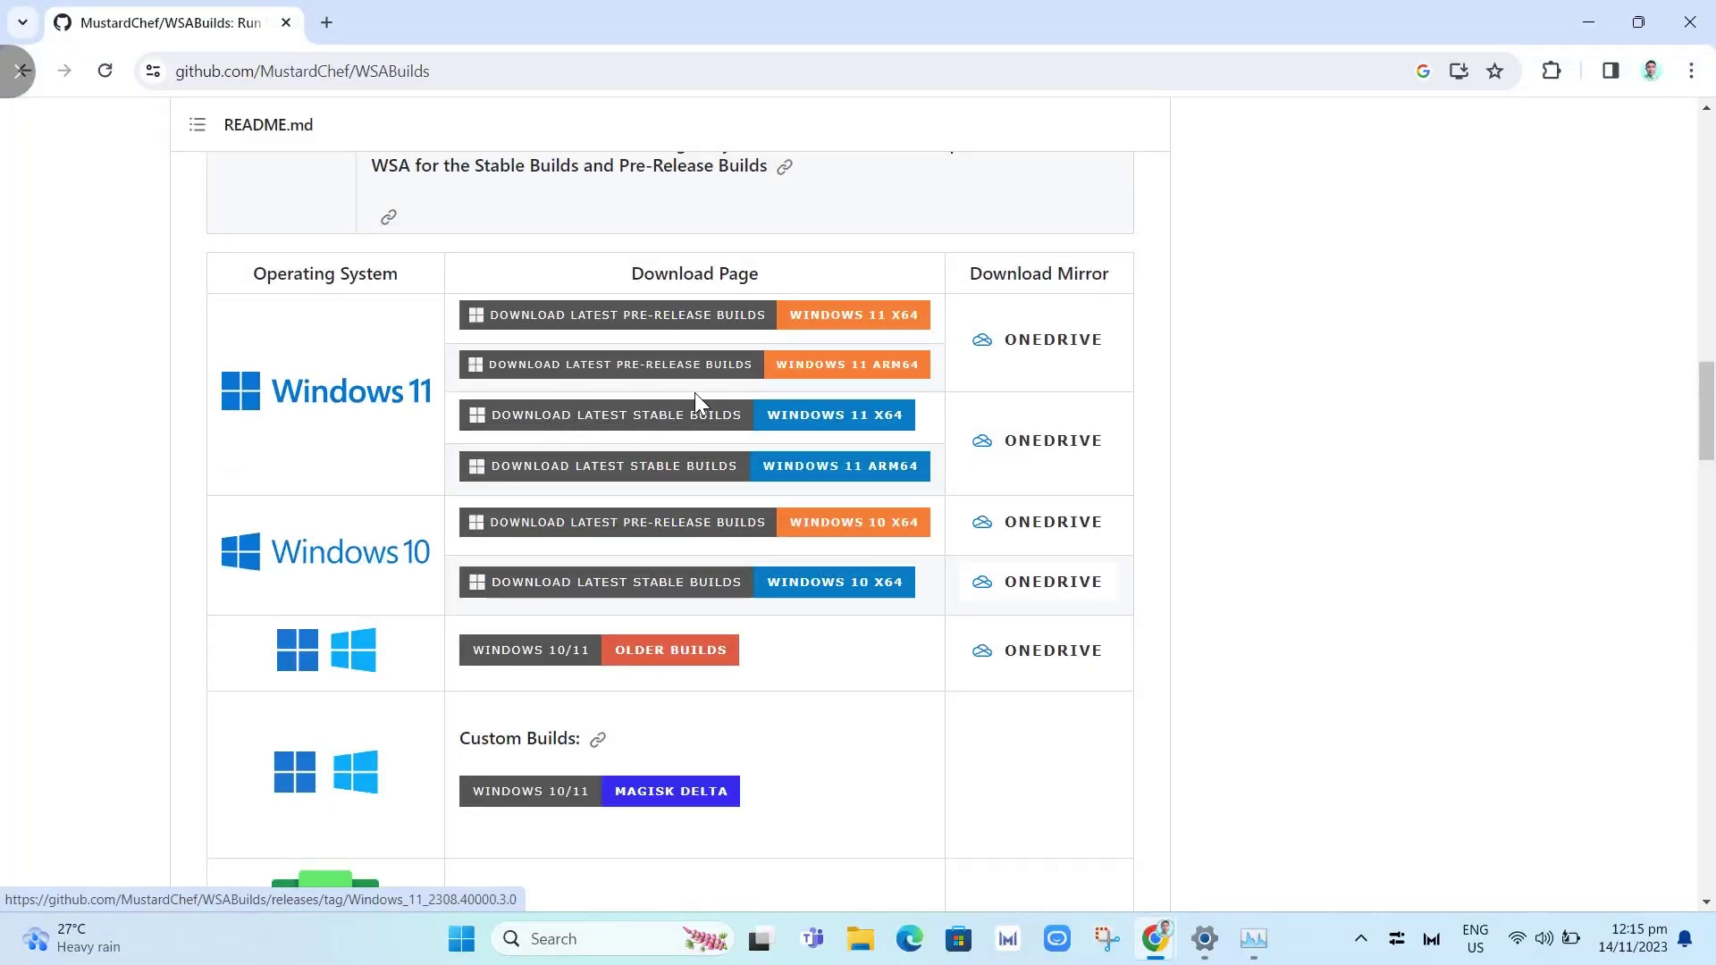
pyautogui.click(597, 423)
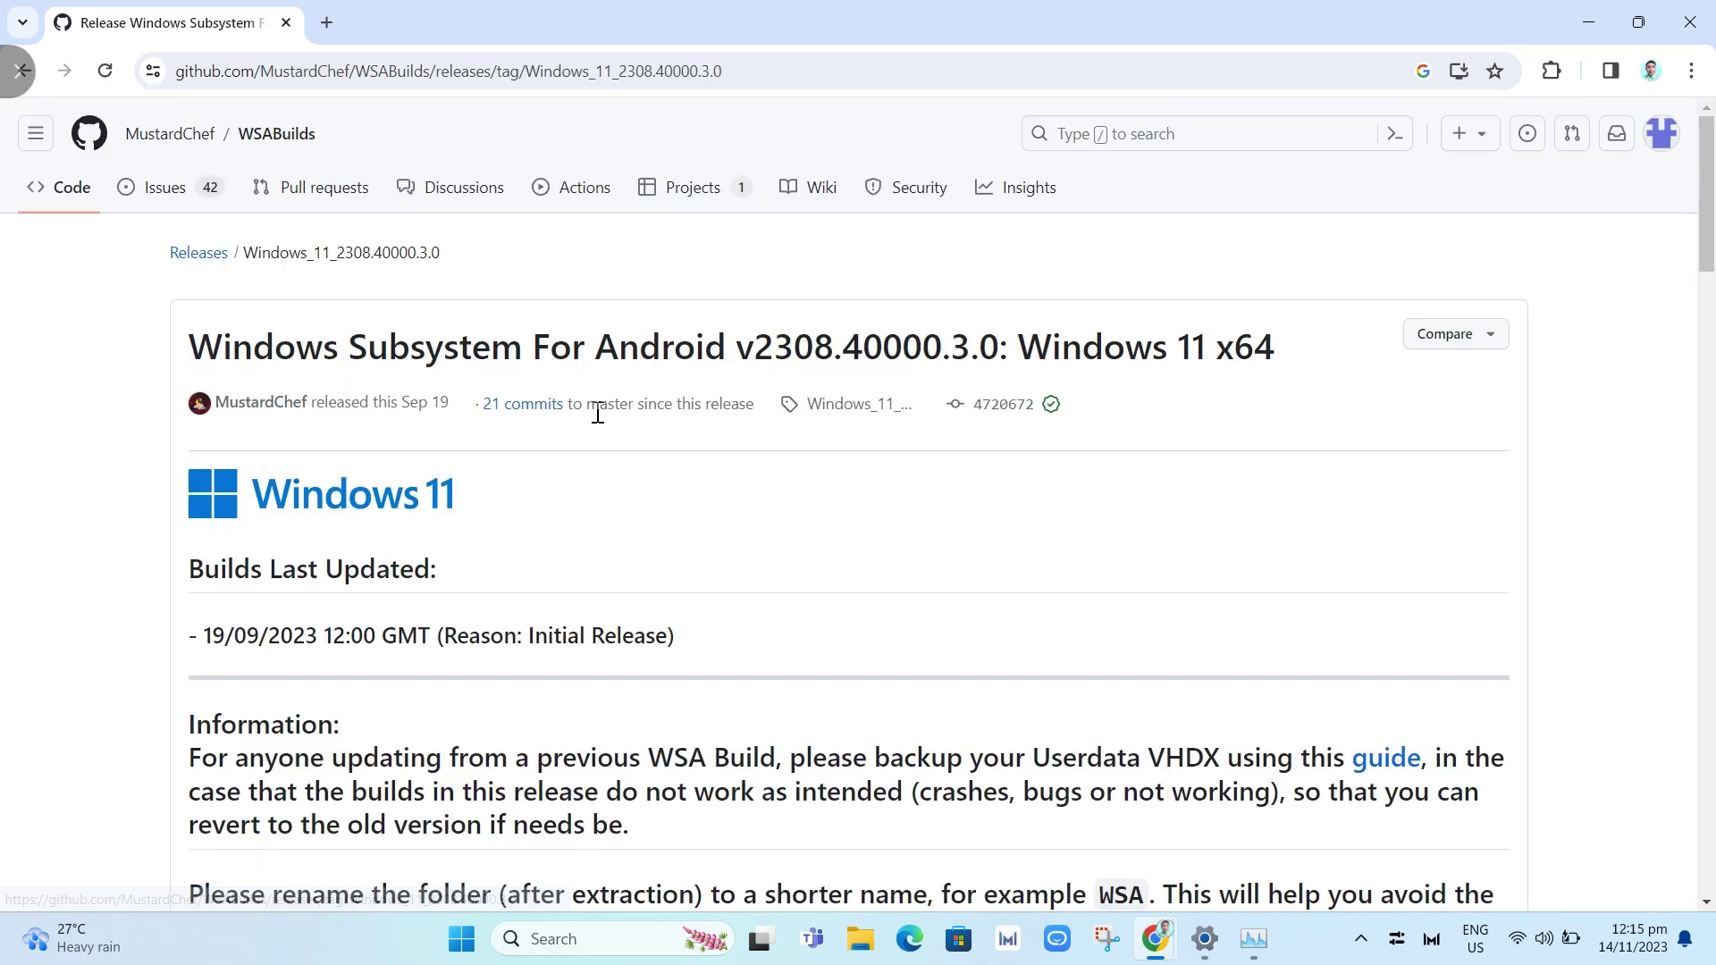
# Download WSA_2308.40000.3.0_x64_Release-Nightly-MindTheGapps-13.0-RemovedAmazon.7z from the release's assets
pyautogui.scroll(-4, 600, 426)
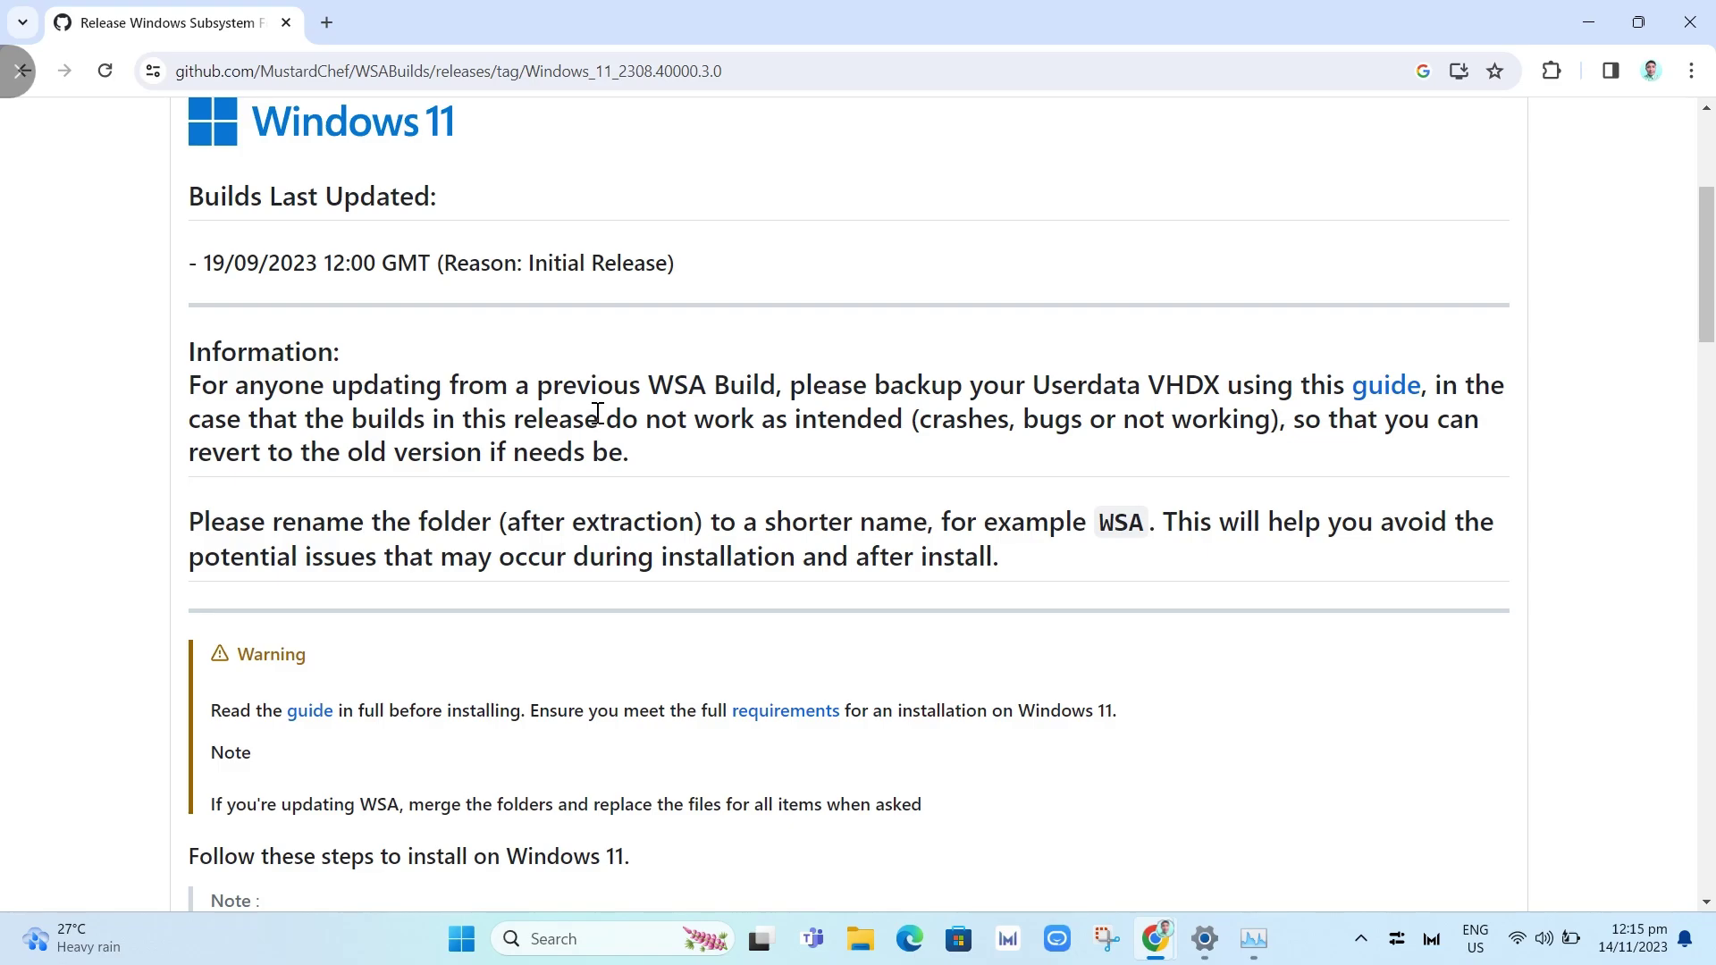
pyautogui.scroll(-20, 597, 413)
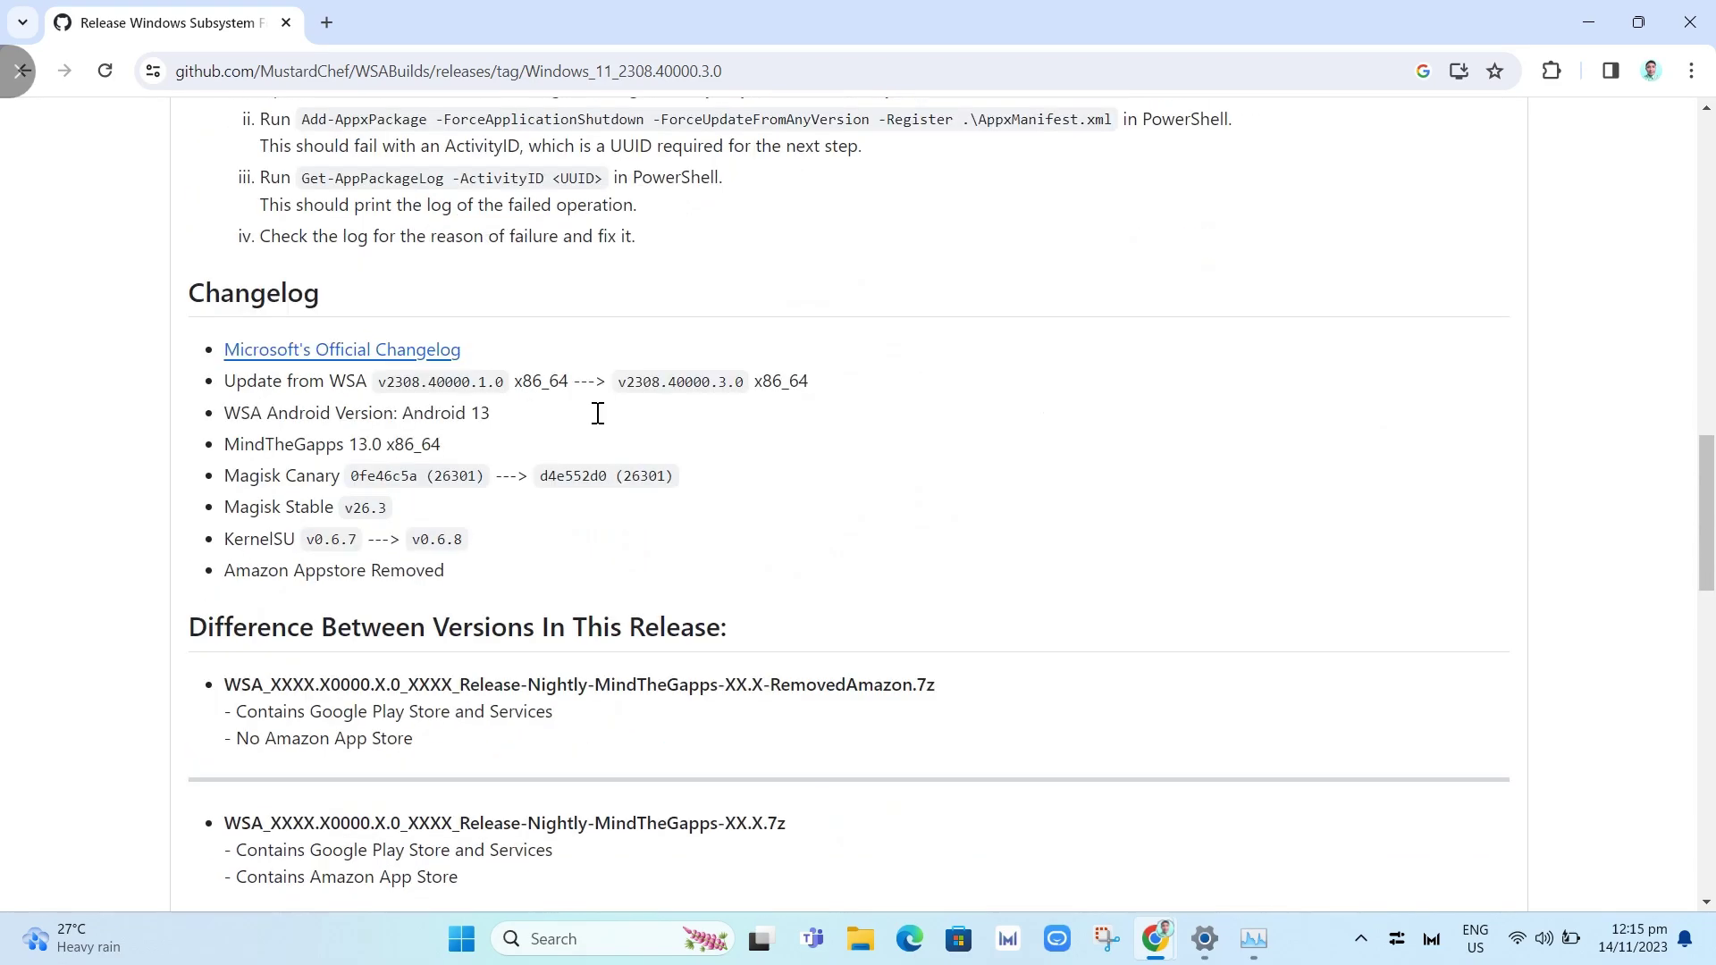
pyautogui.scroll(-15, 599, 415)
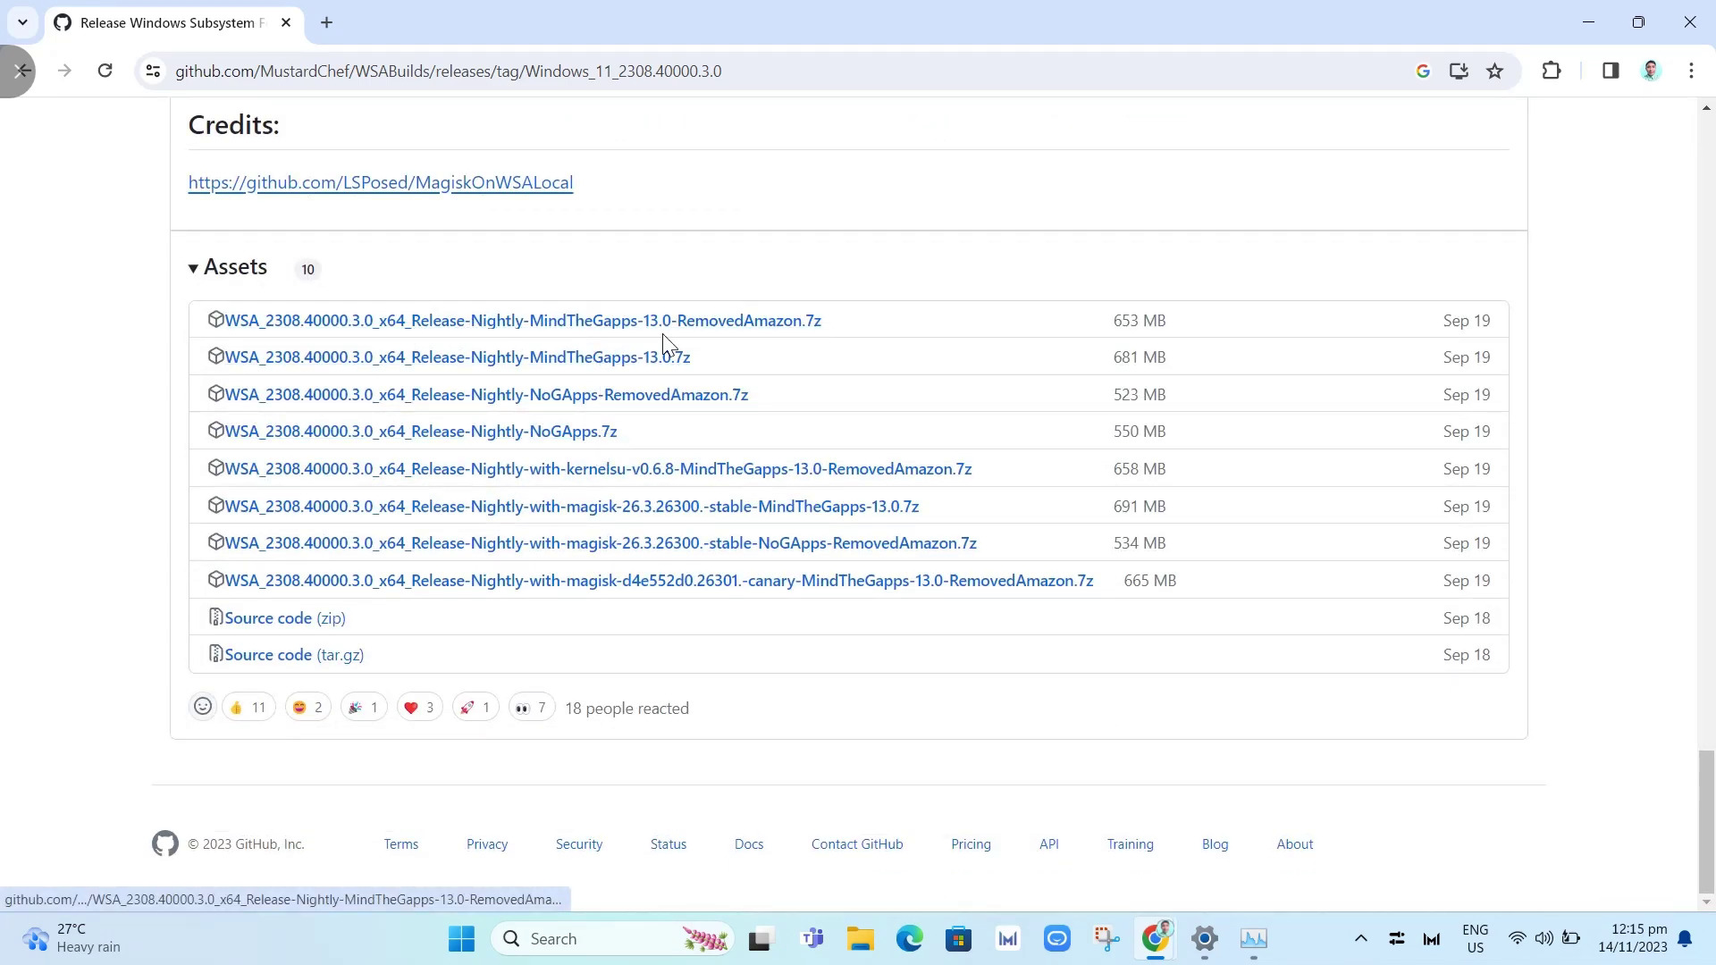
pyautogui.click(602, 321)
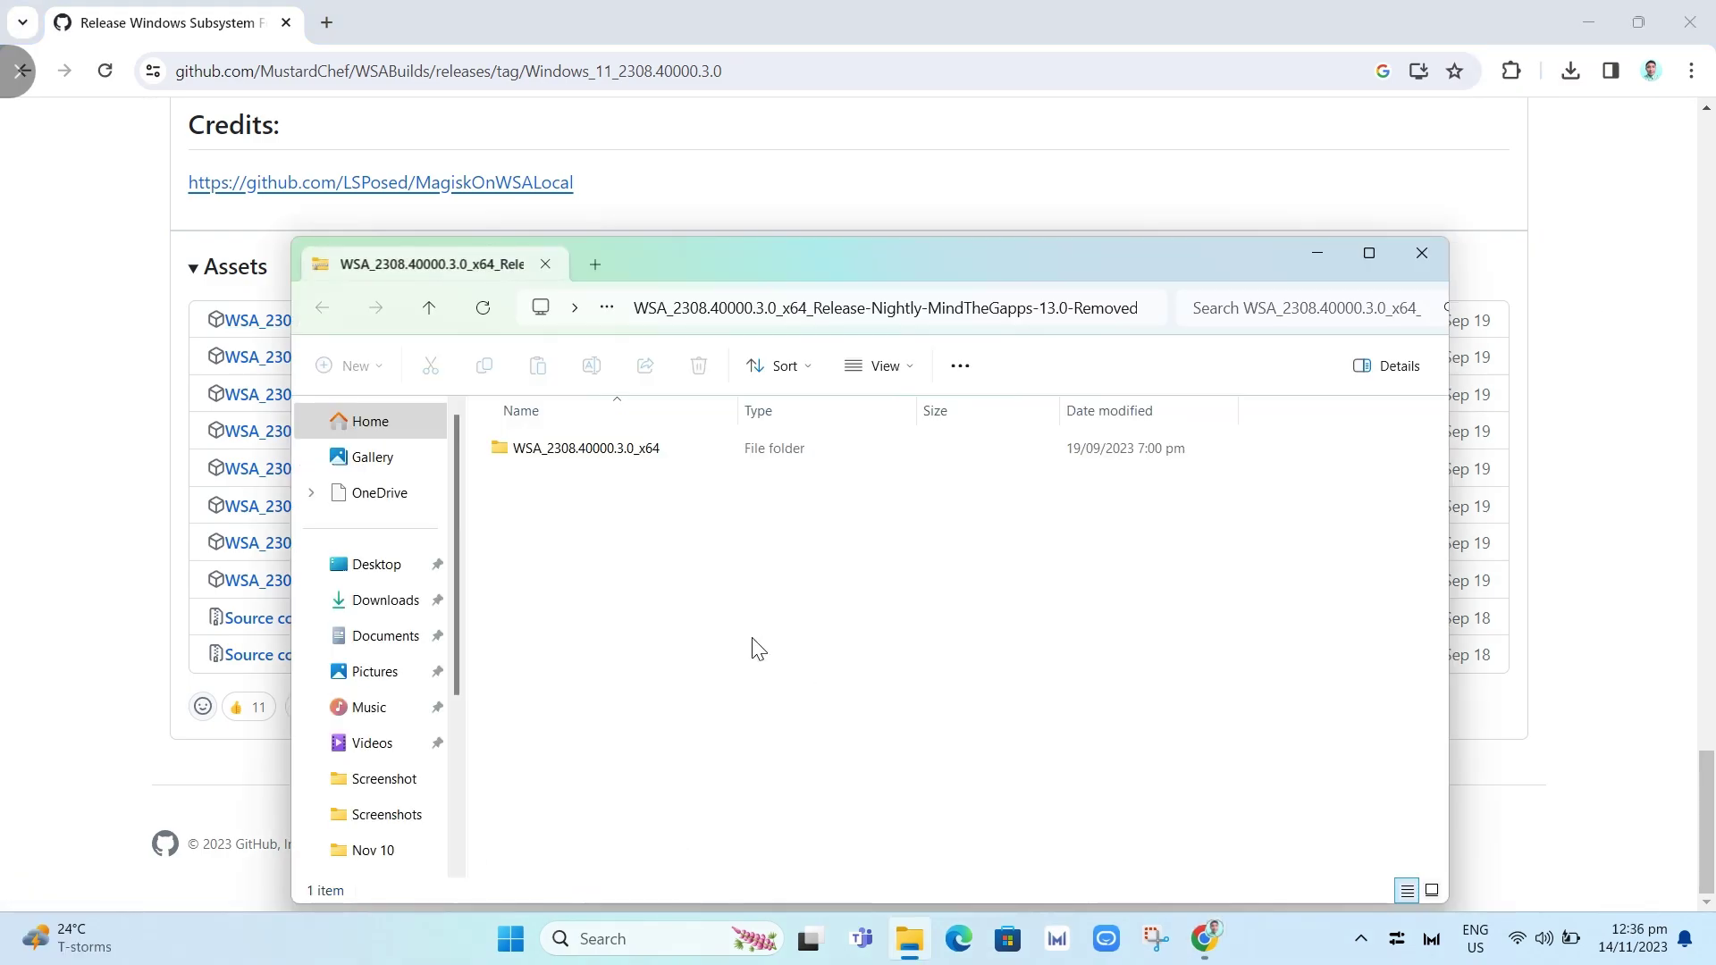
# Open the WSA_2308.40000.3.0_x64 folder inside the downloaded archive and look through its files
pyautogui.click(614, 459)
pyautogui.doubleClick(614, 458)
pyautogui.scroll(-10, 679, 643)
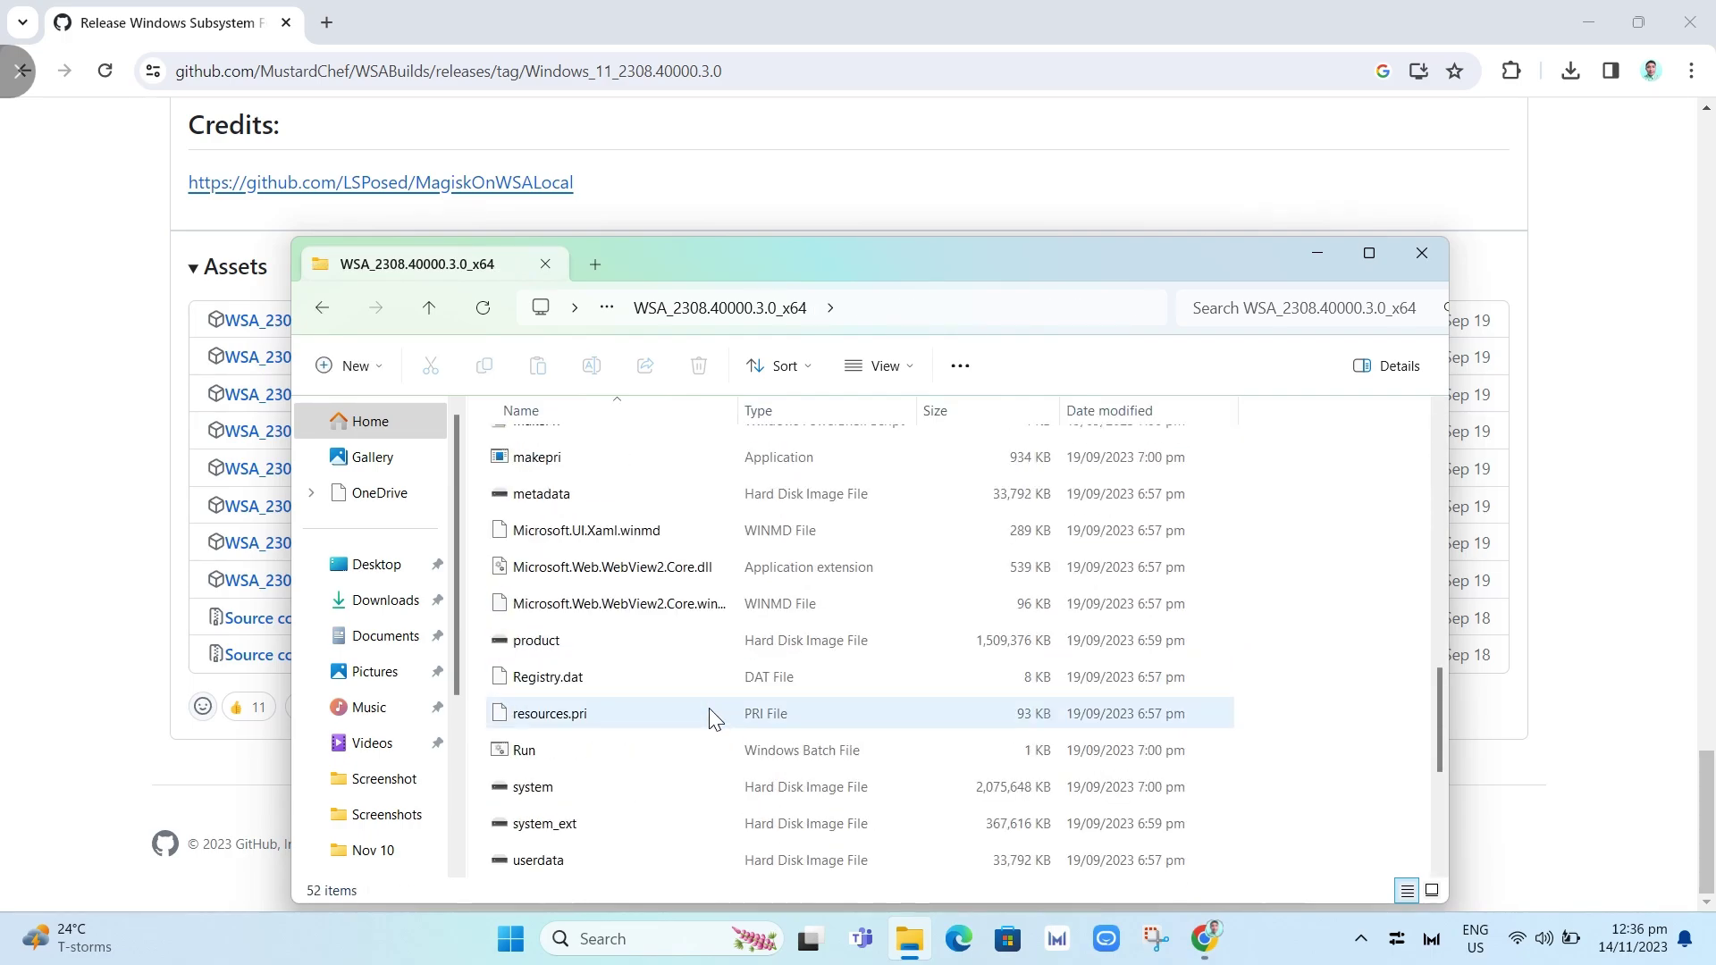
pyautogui.scroll(6, 697, 697)
pyautogui.scroll(-5, 676, 663)
pyautogui.scroll(9, 676, 663)
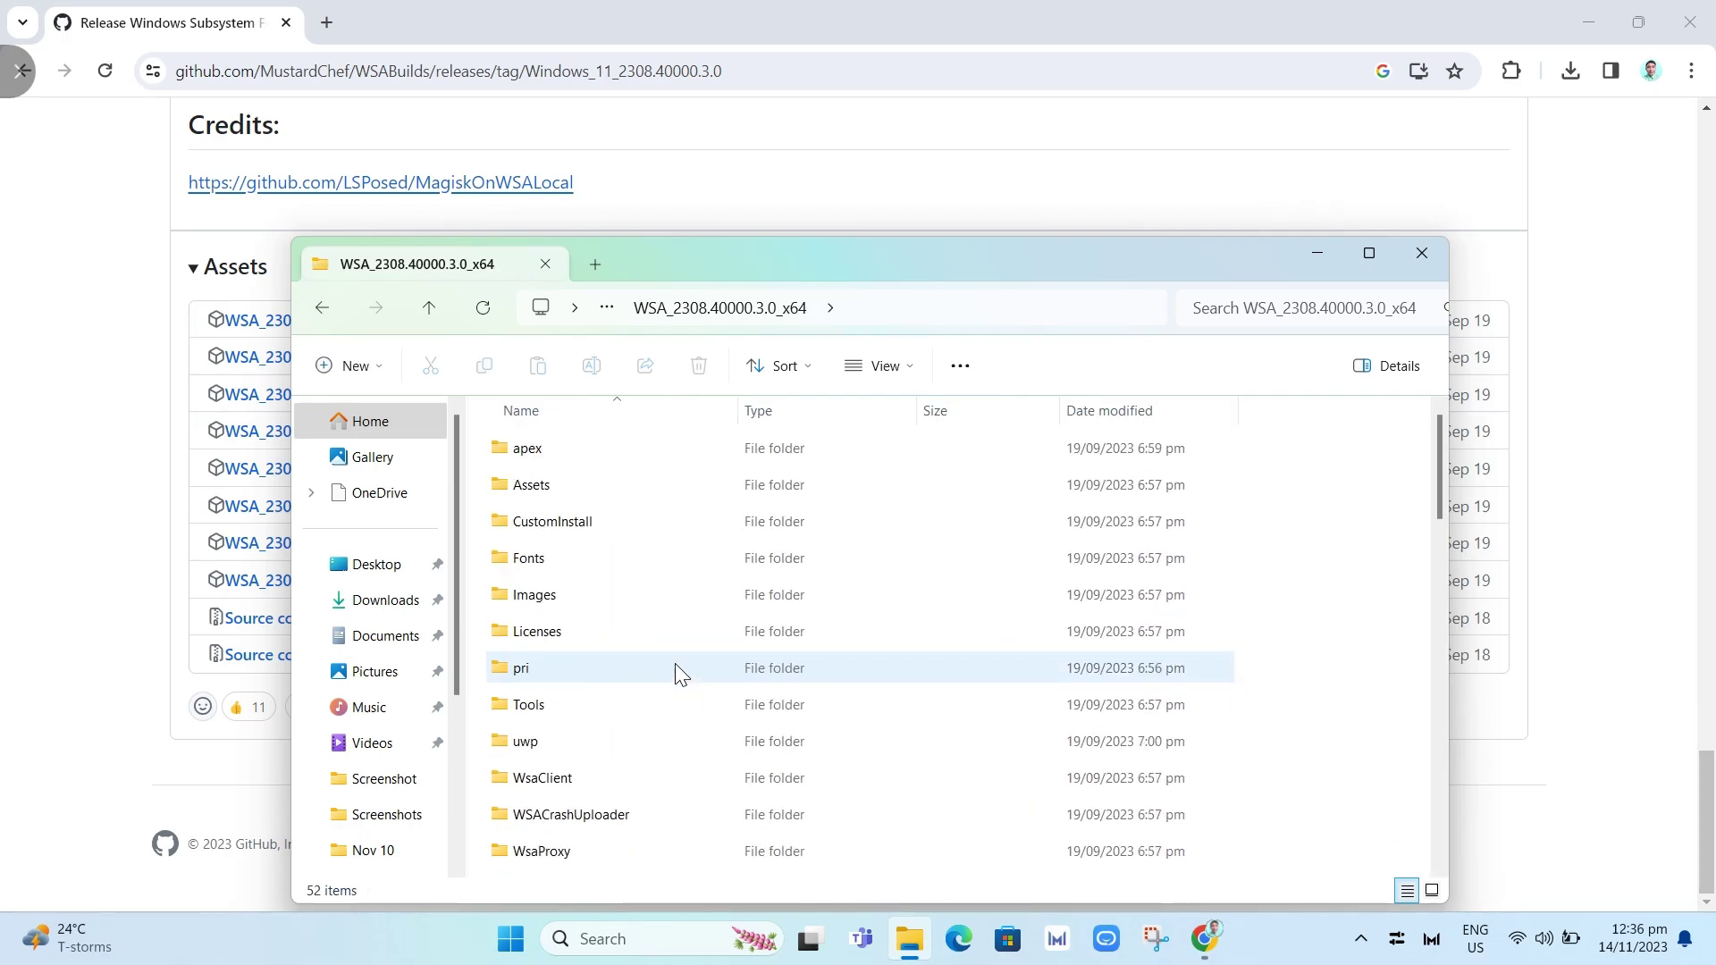
pyautogui.scroll(-9, 676, 663)
pyautogui.scroll(-4, 676, 661)
pyautogui.scroll(12, 676, 649)
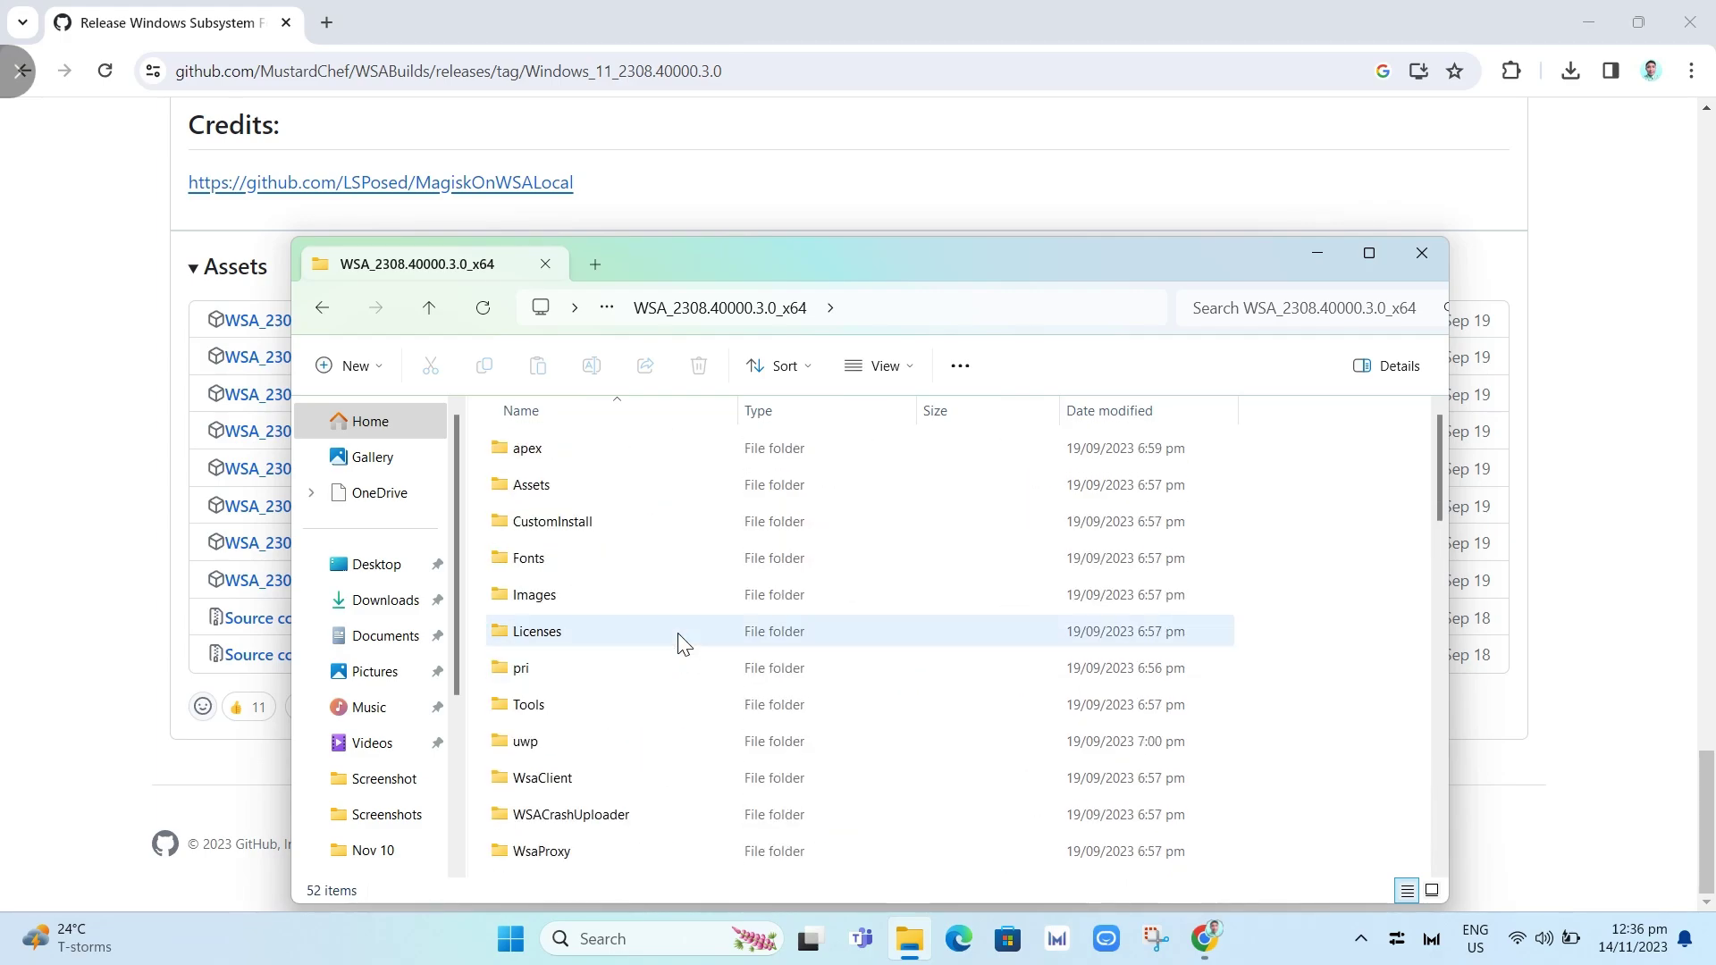
# Launch the Run batch file from the WSA folder without extracting the archive, and expand the details of the SmartScreen prompt
pyautogui.scroll(-8, 679, 639)
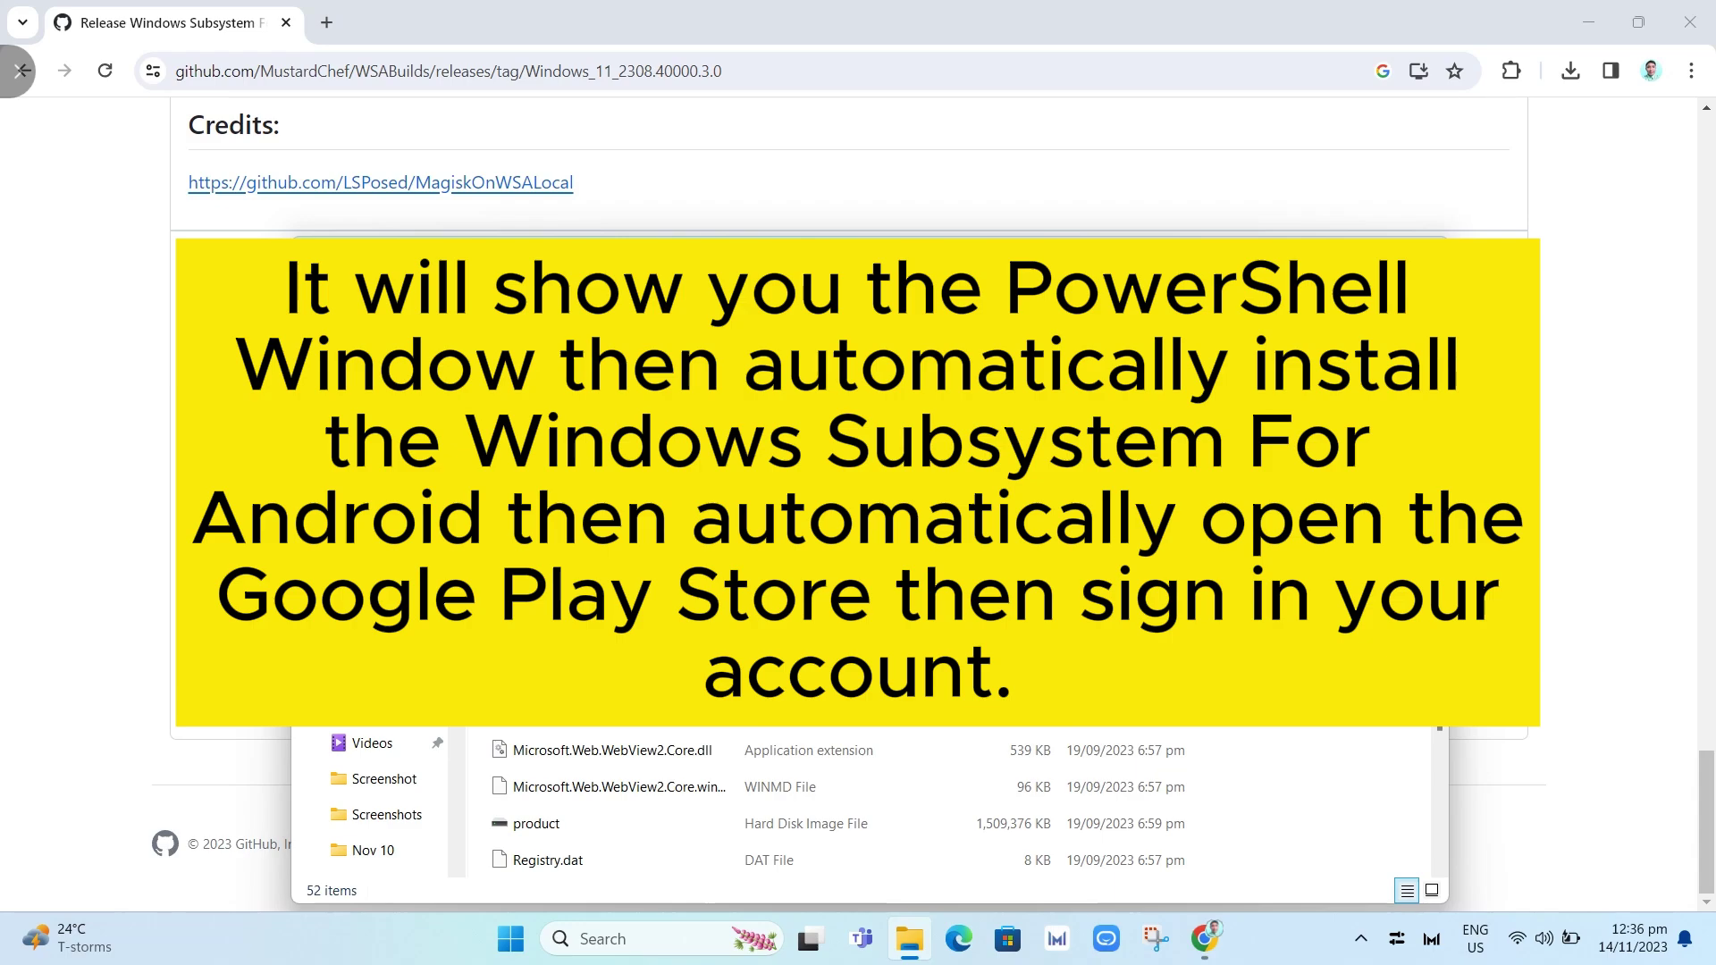
pyautogui.scroll(-5, 631, 754)
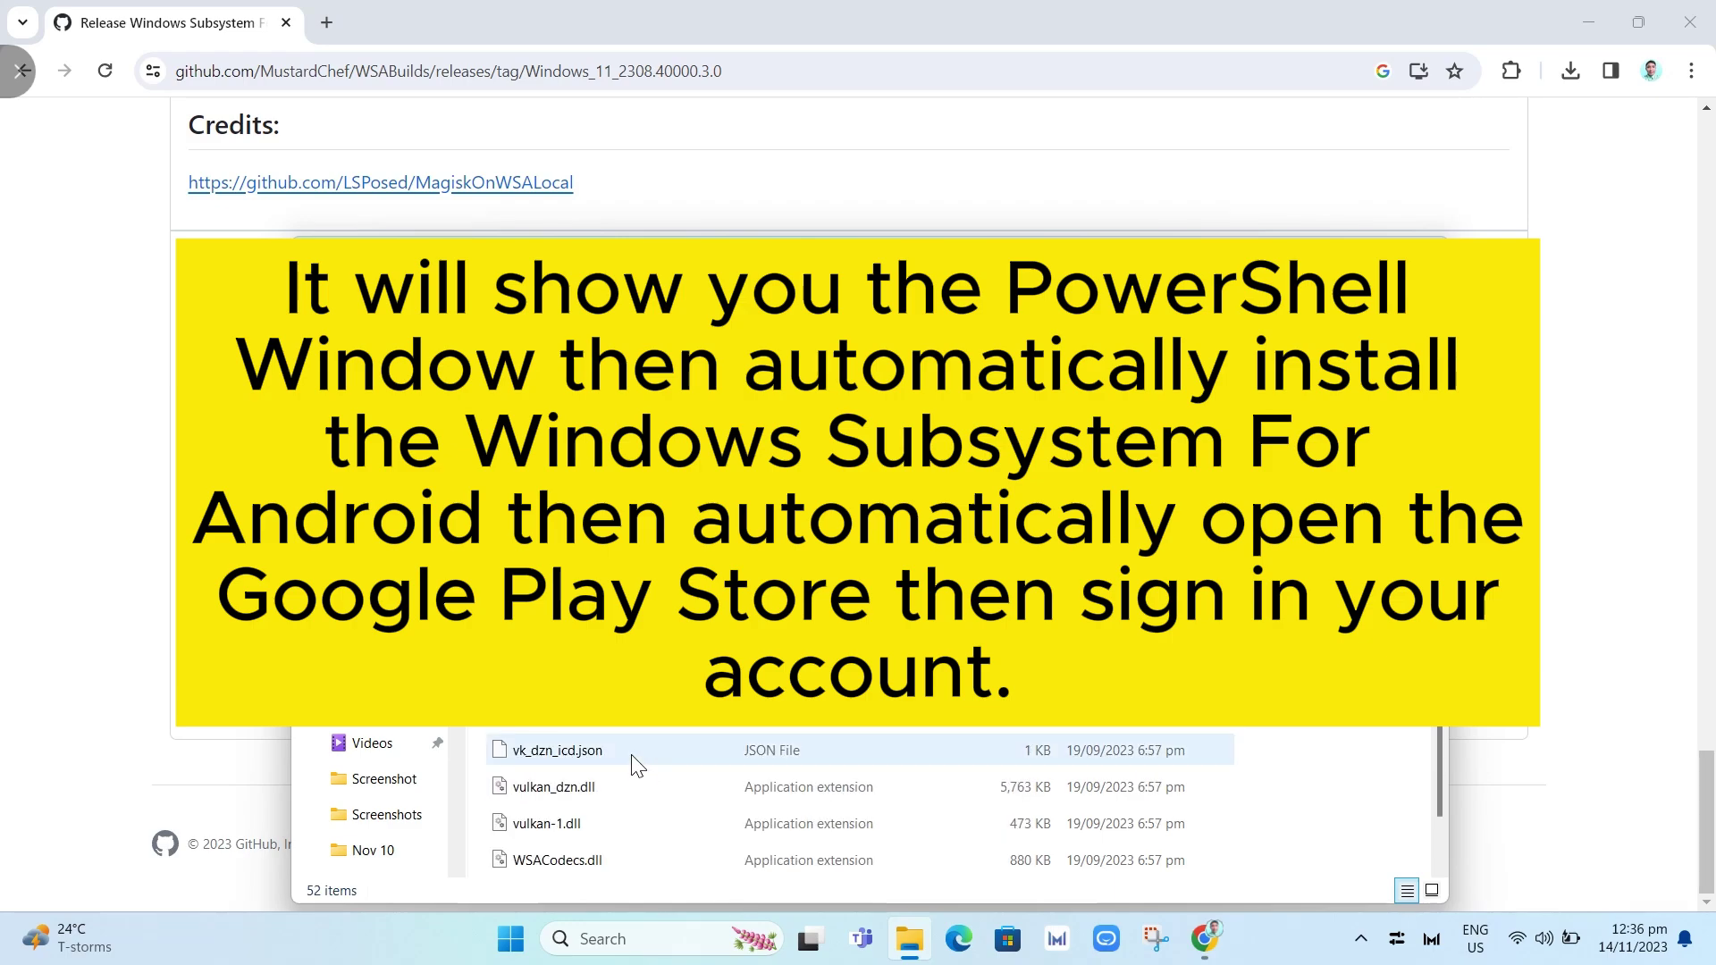
pyautogui.scroll(2, 857, 804)
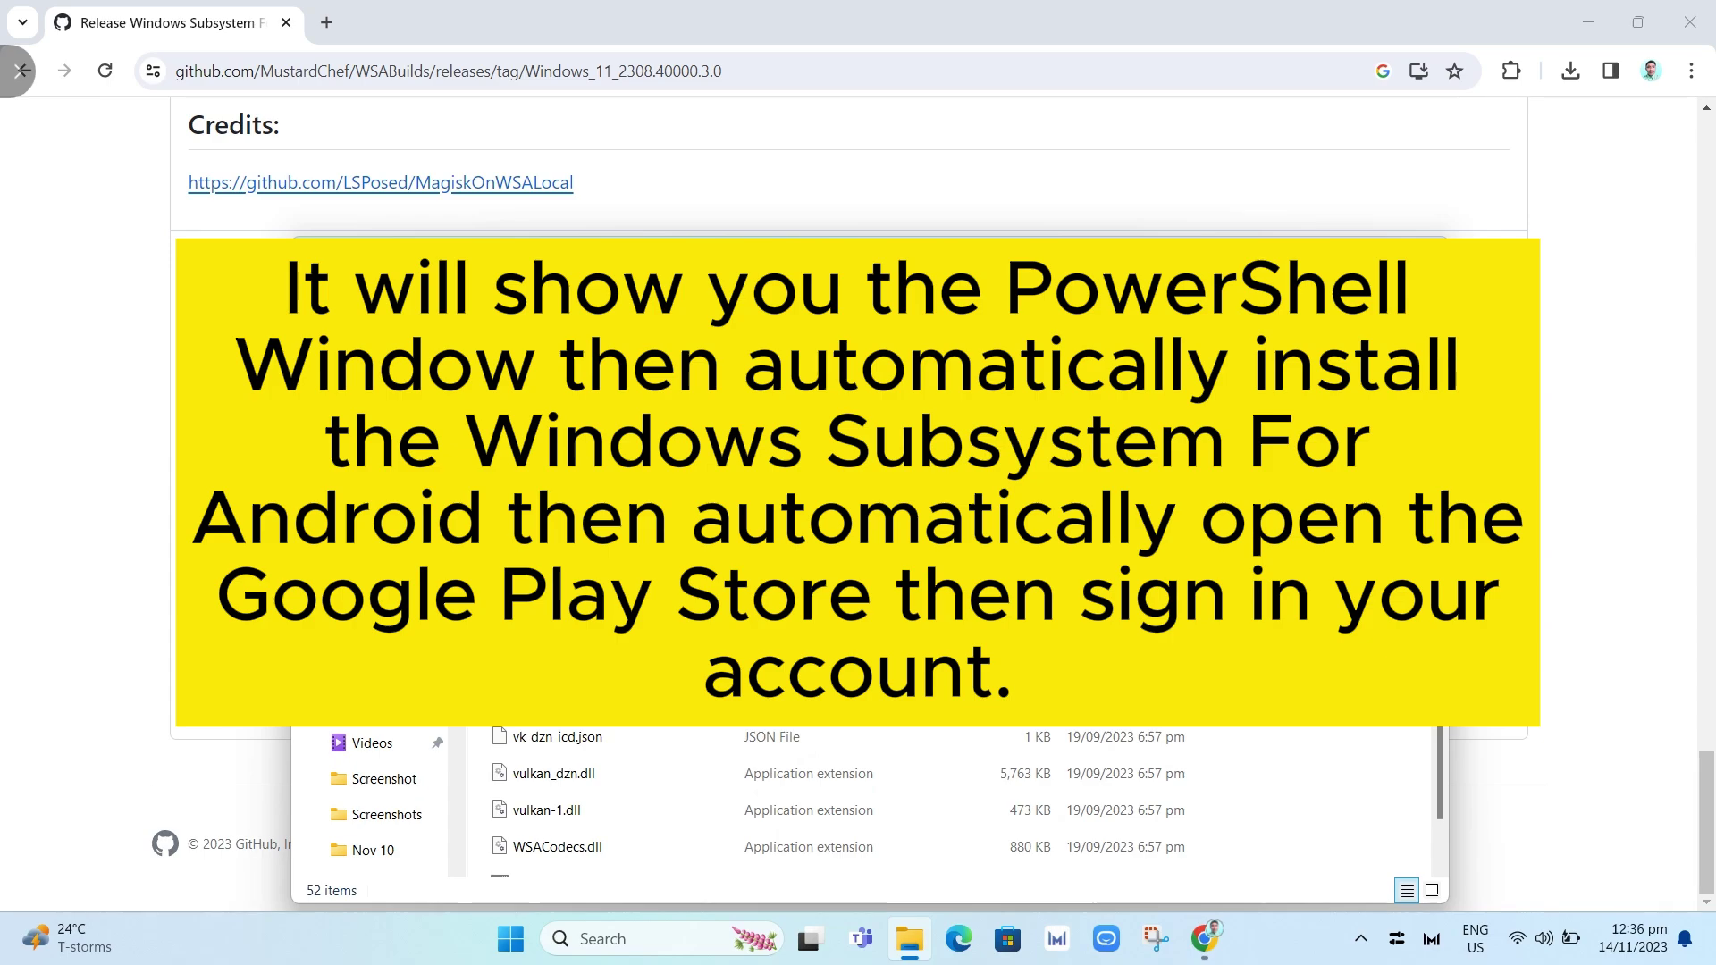
pyautogui.doubleClick(534, 554)
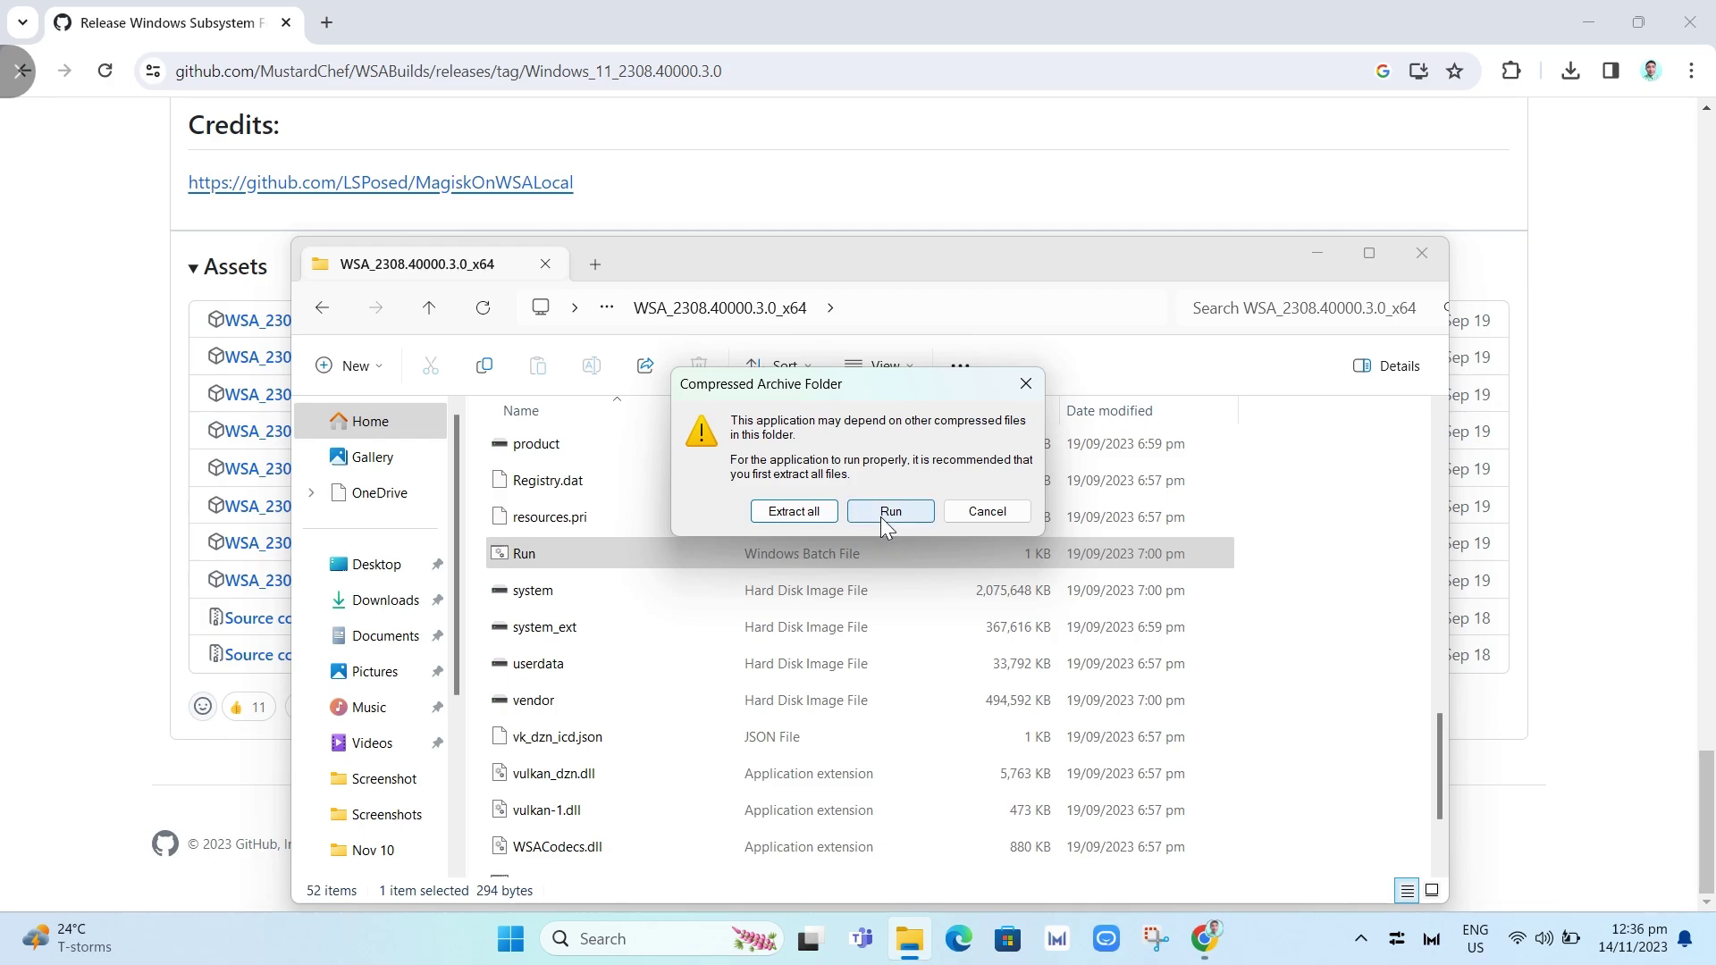
pyautogui.click(885, 522)
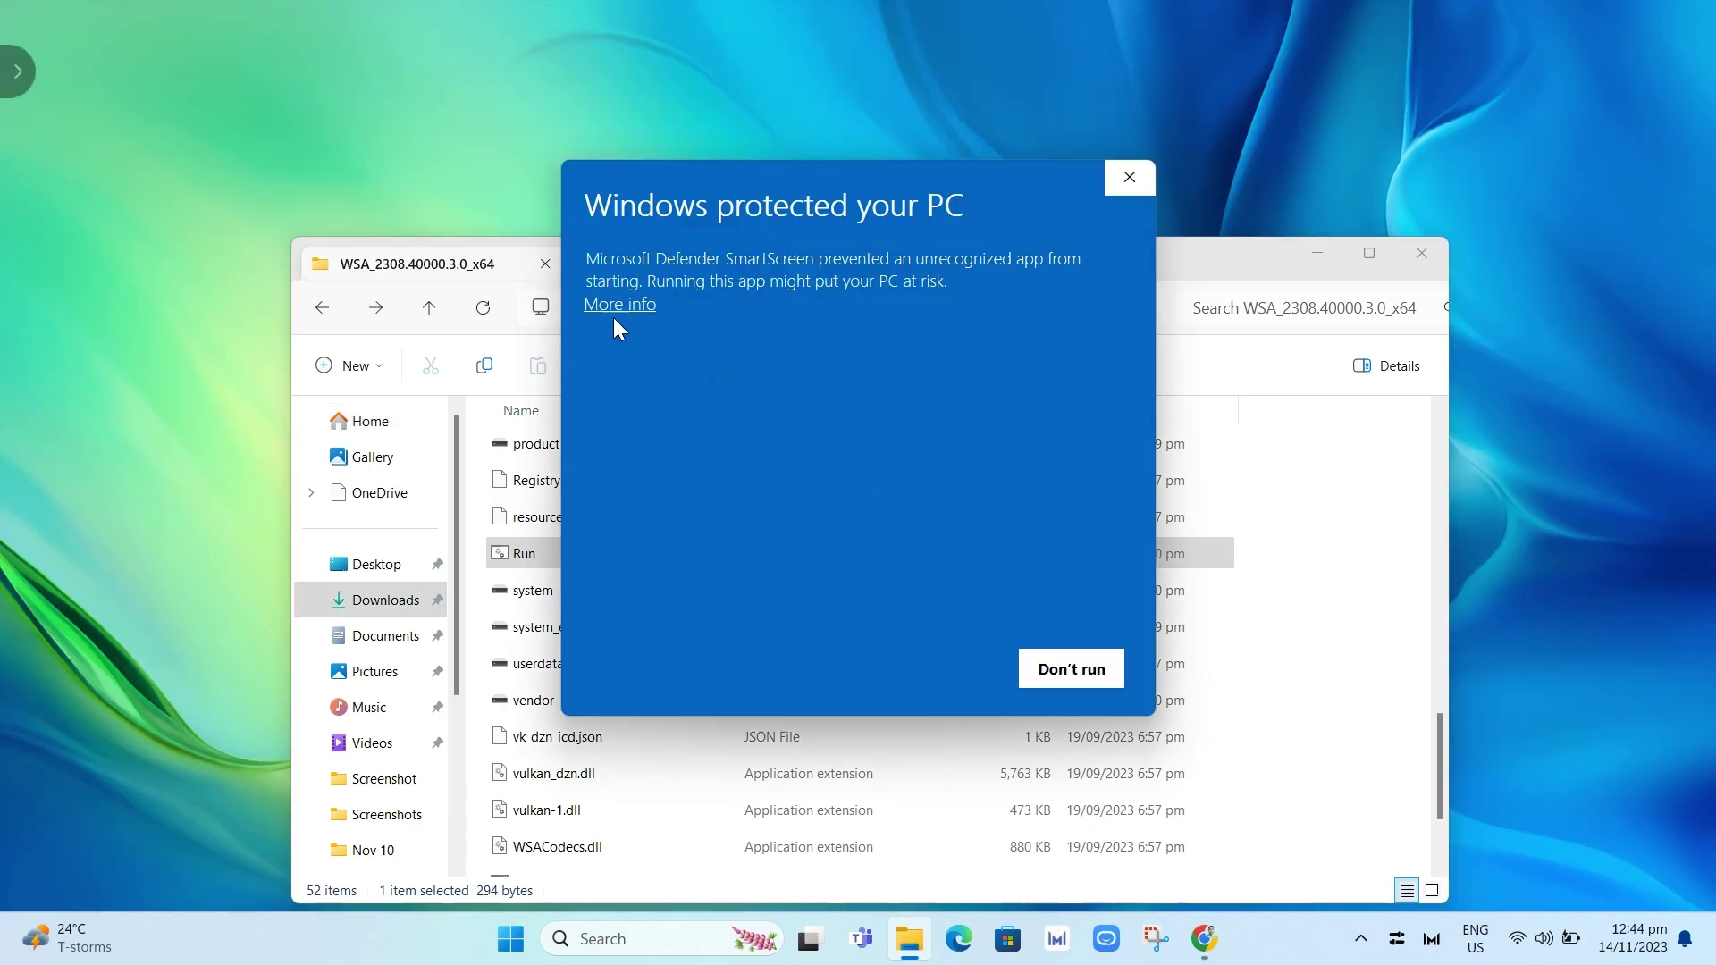
pyautogui.click(616, 306)
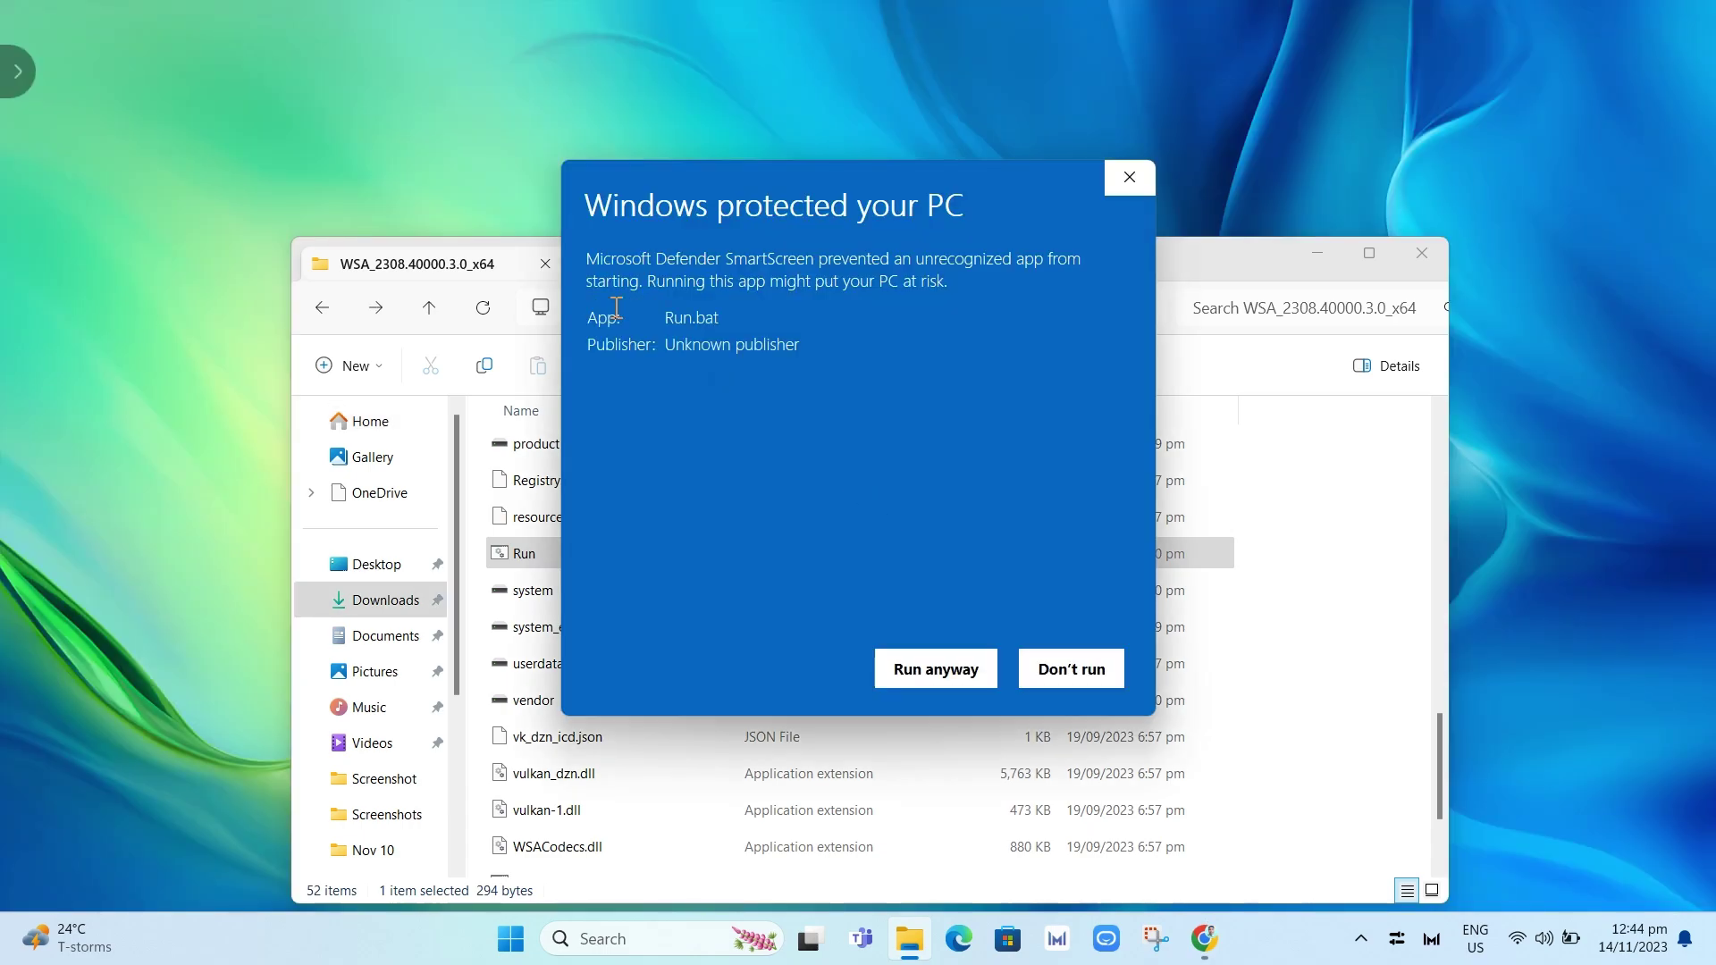